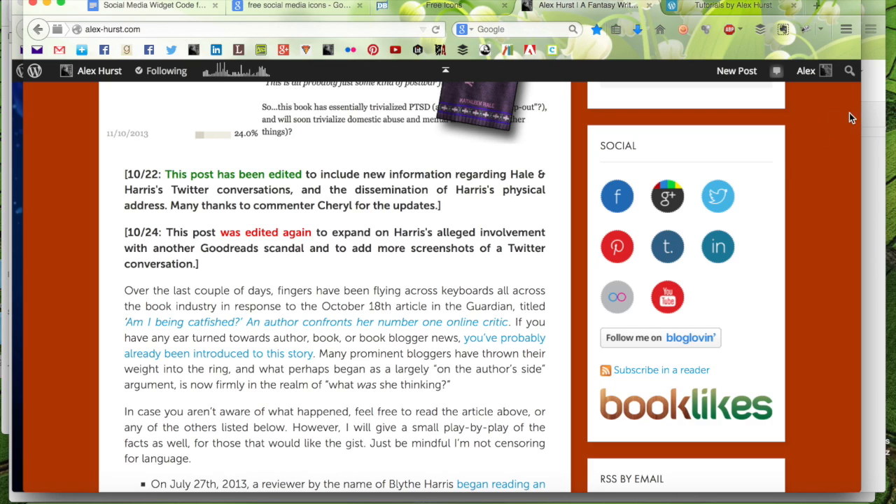
- Examine the social media icons in the footer and in the Social sidebar widget of the fantasy writer's blog
scroll(857, 85, down, 1)
drag(856, 83, 855, 482)
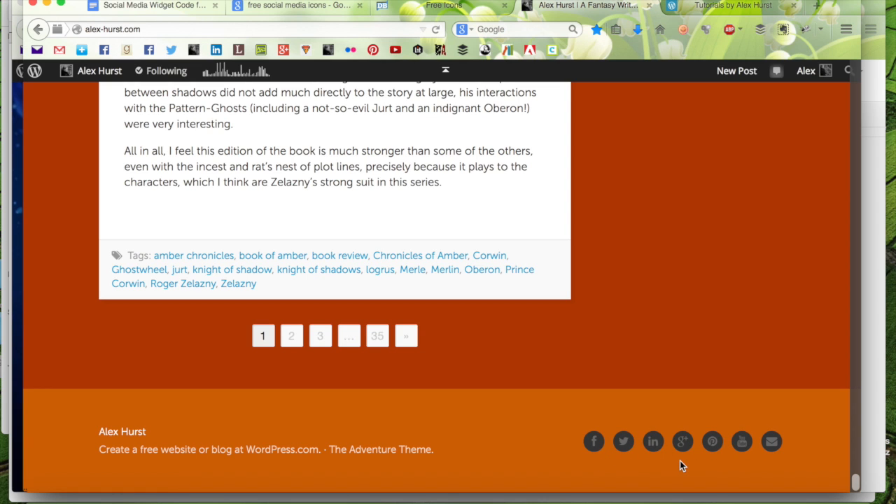
drag(857, 481, 854, 450)
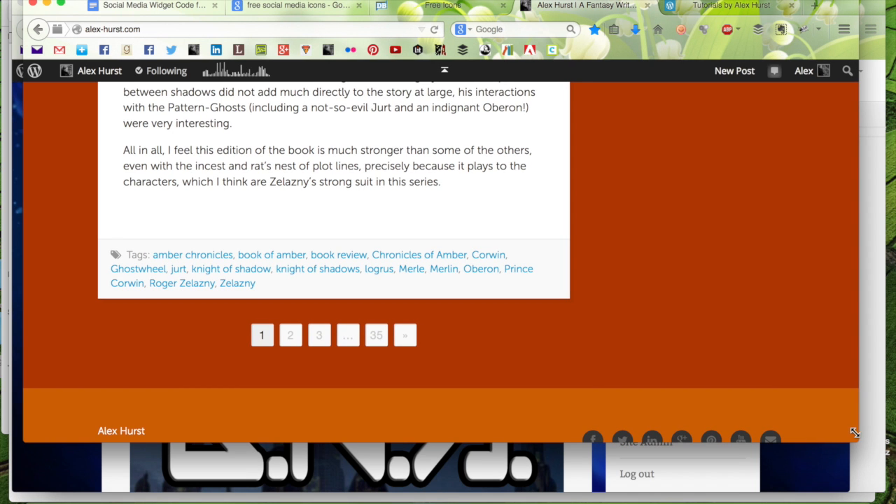
scroll(817, 404, down, 1)
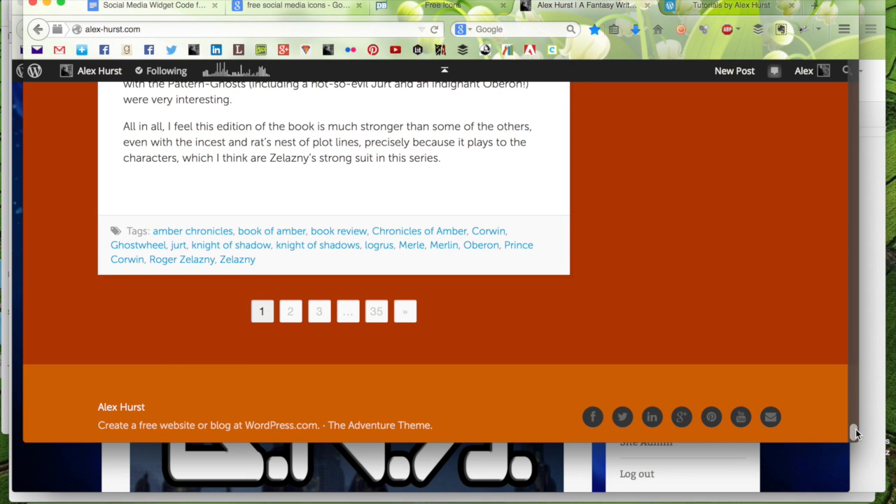
drag(854, 429, 826, 106)
scroll(826, 106, up, 15)
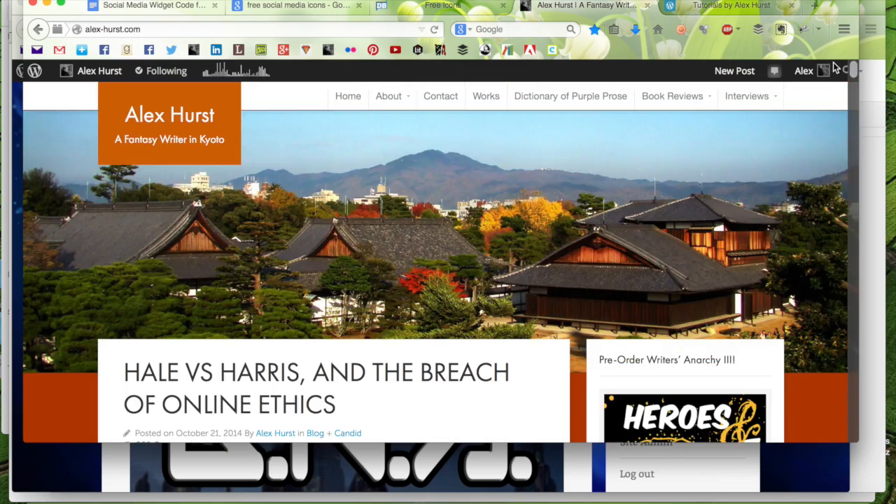
scroll(833, 79, down, 10)
scroll(833, 79, up, 2)
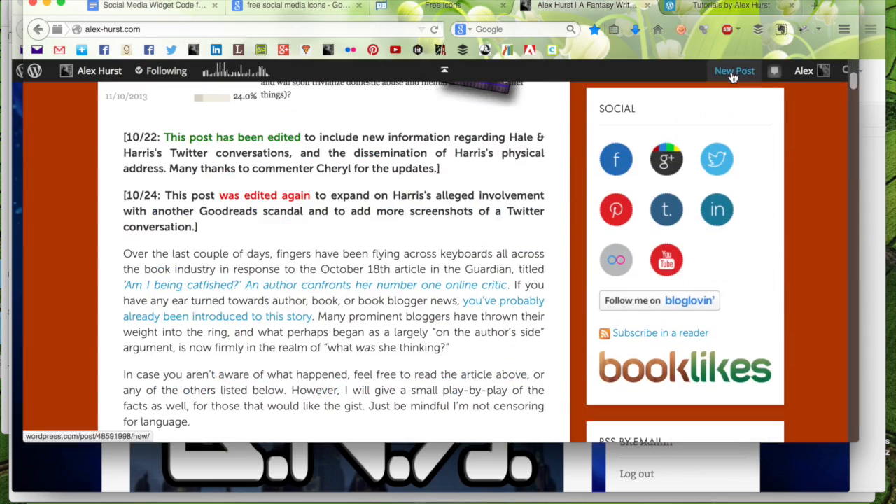
- View the Social widget on the tutorials blog, close that page, and enlarge the browser window
click(730, 7)
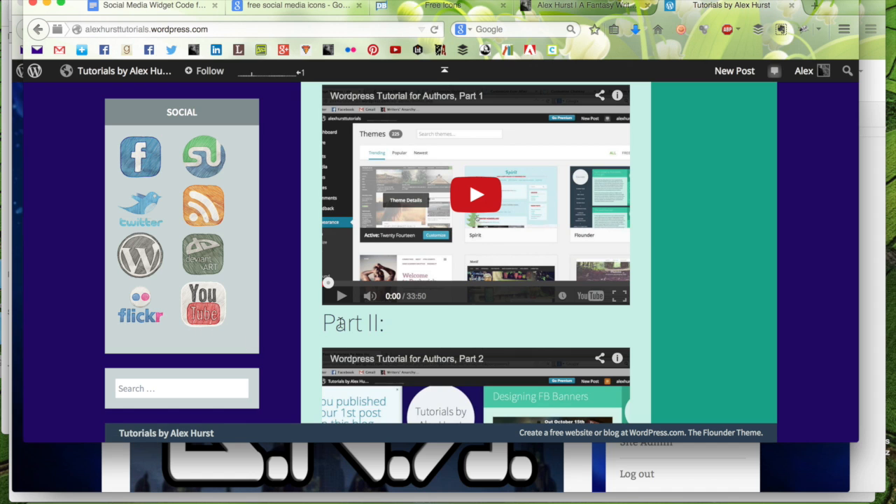
click(790, 5)
drag(853, 445, 880, 497)
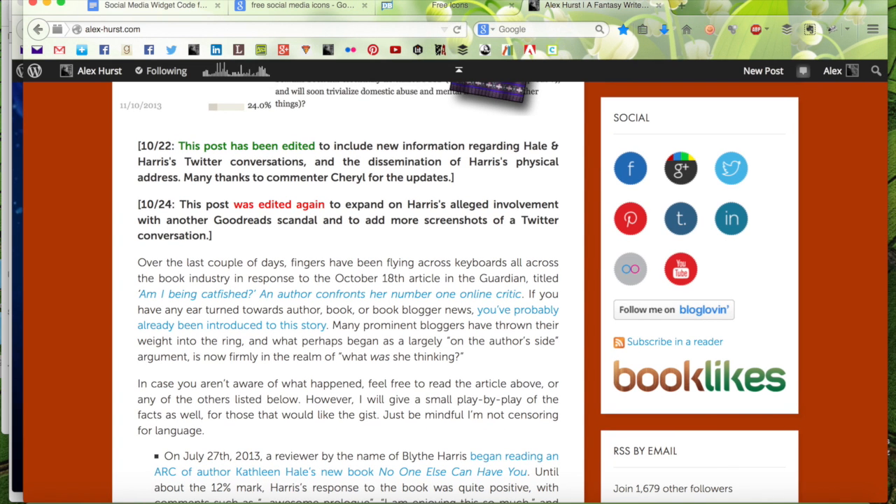
- Switch to the D.N.A. site's browser window and examine its homepage header and sidebar widgets
click(340, 1)
click(352, 60)
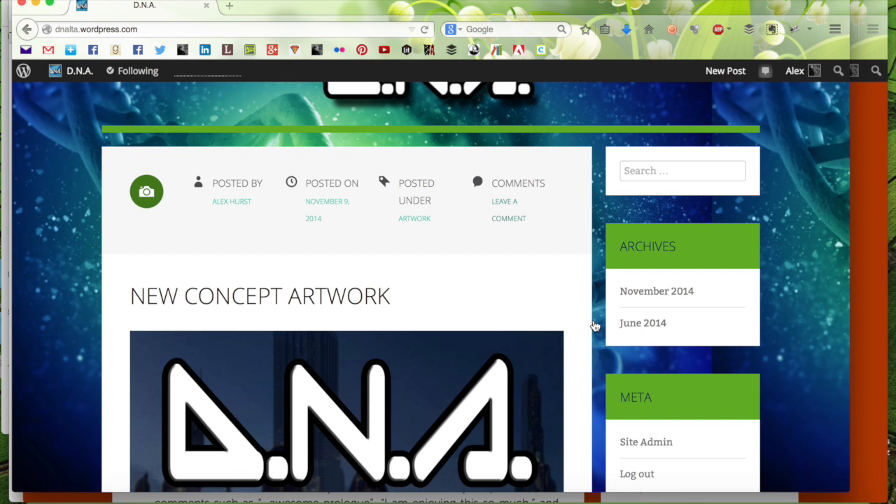
scroll(592, 324, up, 3)
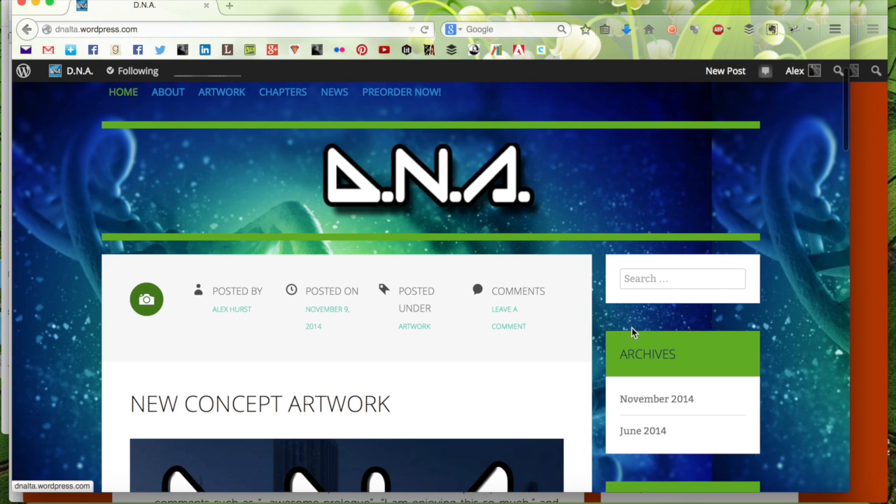
scroll(742, 432, down, 5)
scroll(742, 432, up, 6)
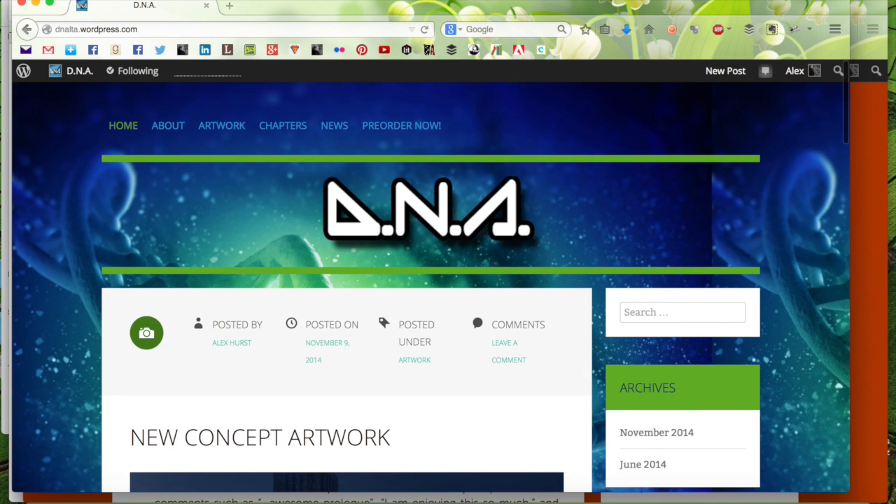
- Return to the writer's blog window and browse the Google Images results for free social media icons, down to the designbolts.com ribbon set
click(339, 0)
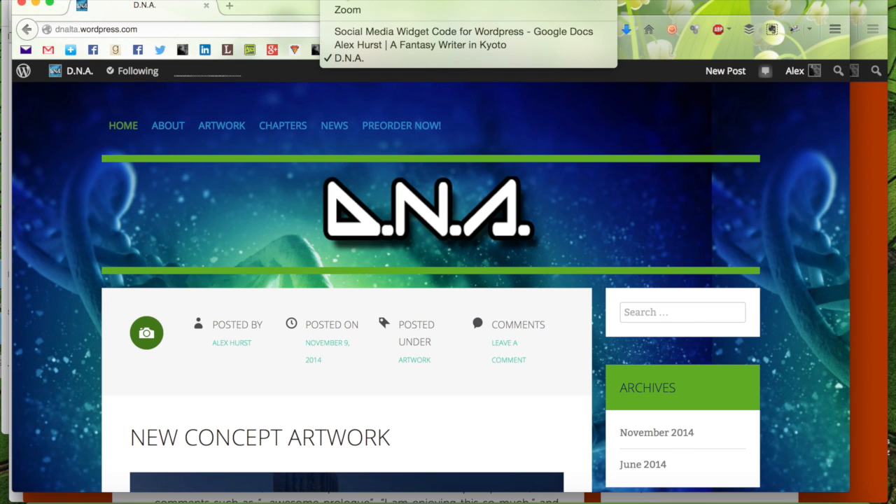
click(420, 44)
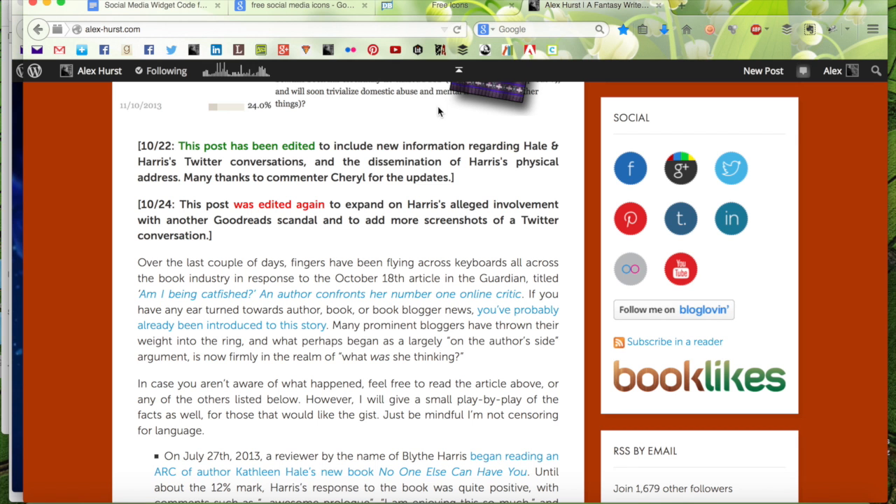
click(311, 9)
scroll(476, 195, up, 10)
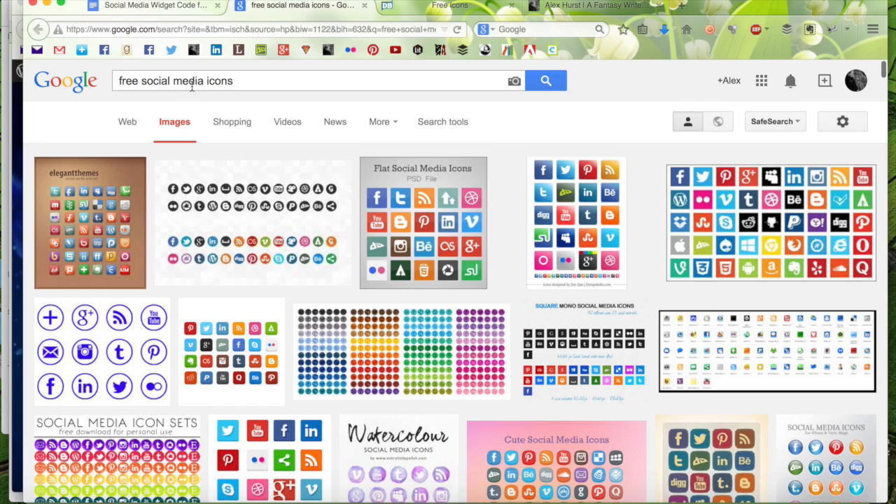
scroll(418, 326, down, 5)
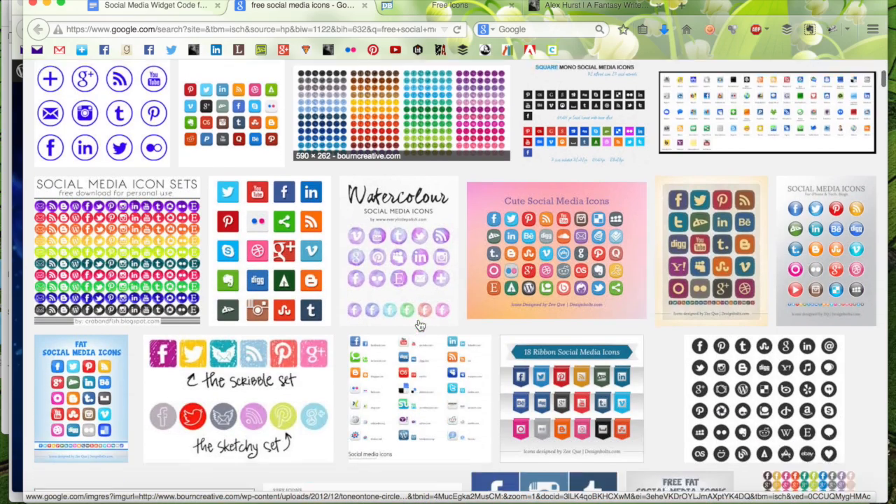
scroll(419, 325, down, 8)
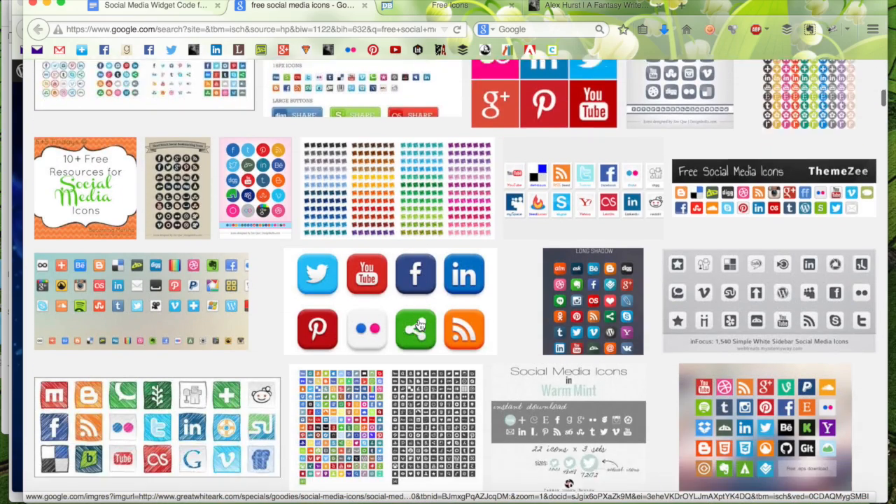
scroll(419, 326, down, 7)
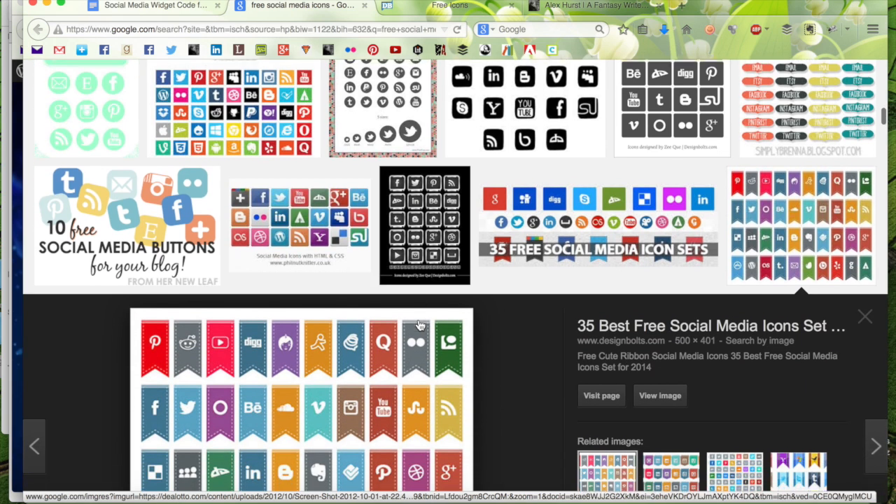
scroll(418, 325, down, 1)
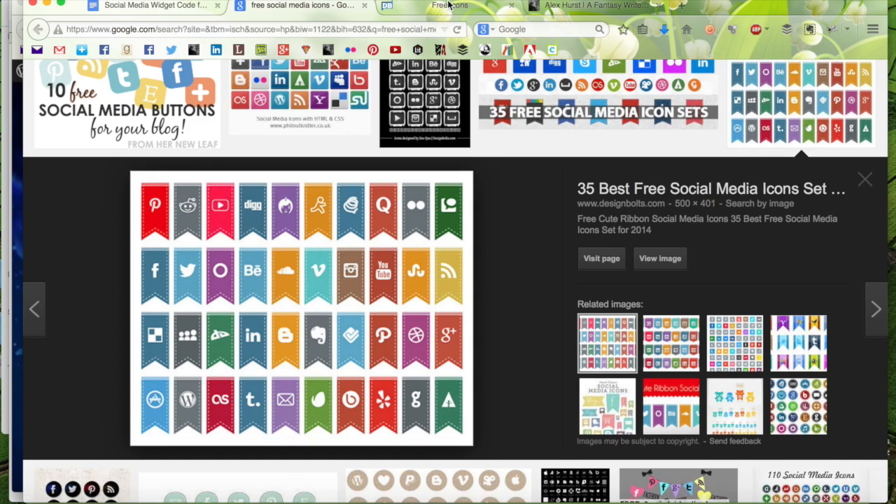
- Browse the free social icon sets in the DesignBolts Free Icons archive down to the 50 Free Polygon Social Media Icons, then close the page
click(448, 4)
scroll(490, 295, up, 15)
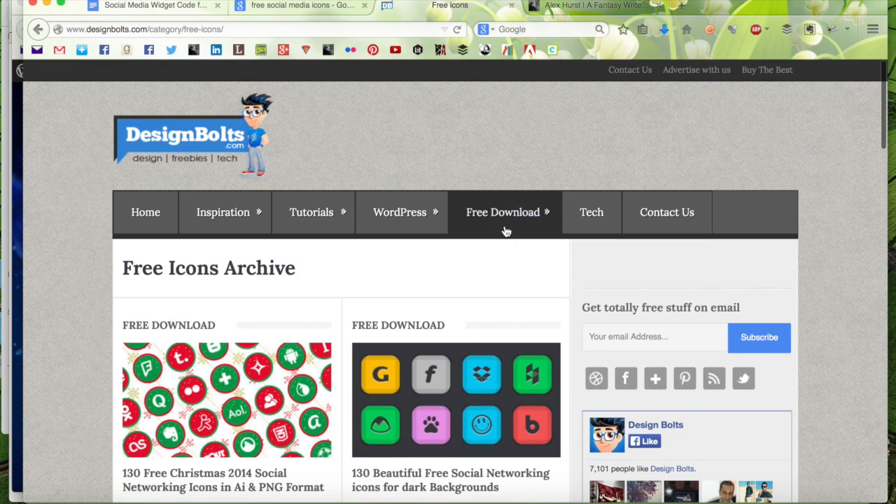
mouse_move(506, 231)
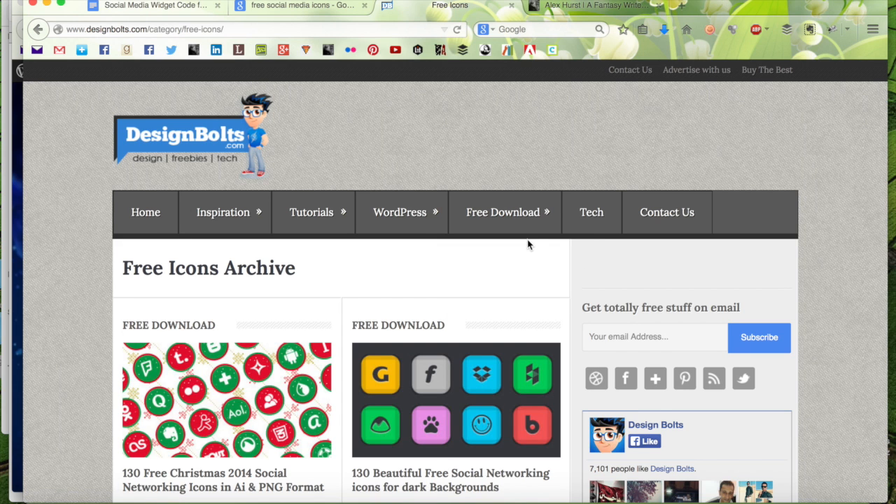
scroll(530, 242, down, 8)
scroll(528, 244, down, 13)
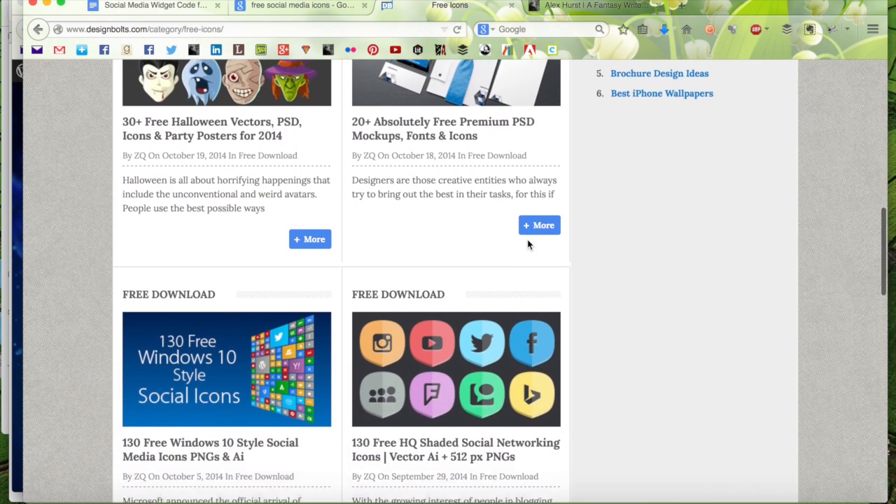
scroll(528, 244, down, 4)
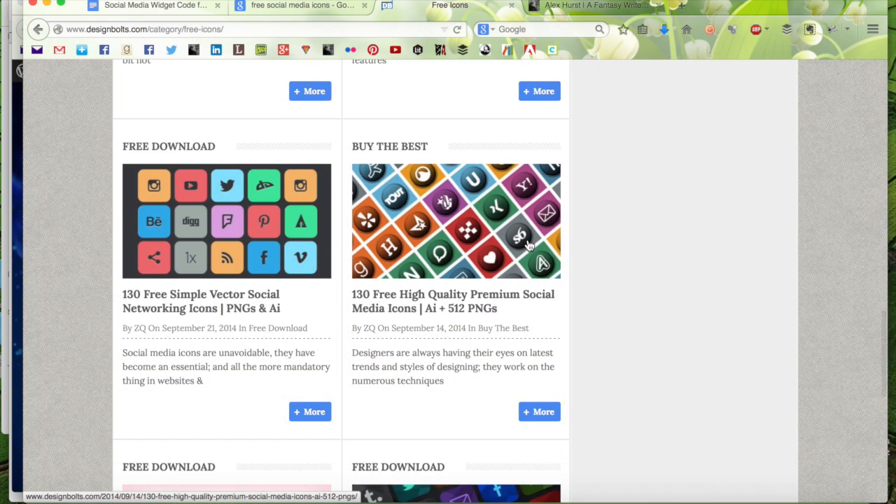
scroll(528, 244, down, 1)
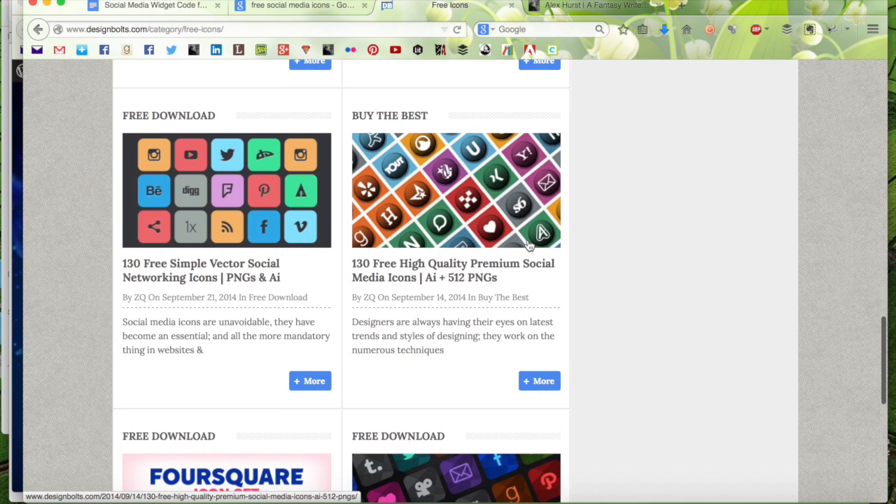
scroll(528, 243, down, 3)
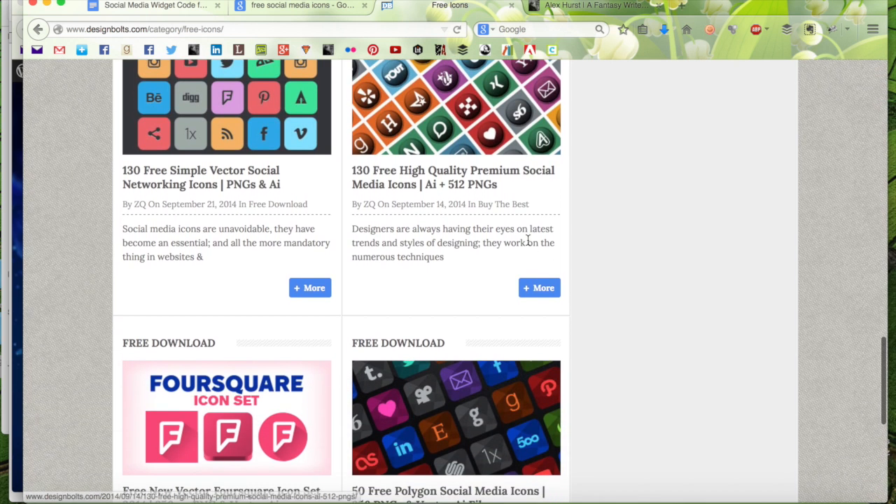
scroll(528, 241, down, 5)
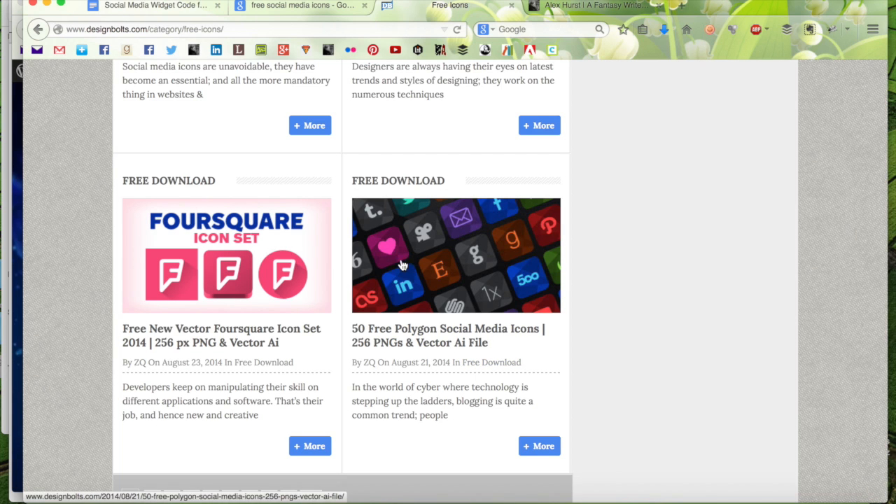
click(511, 6)
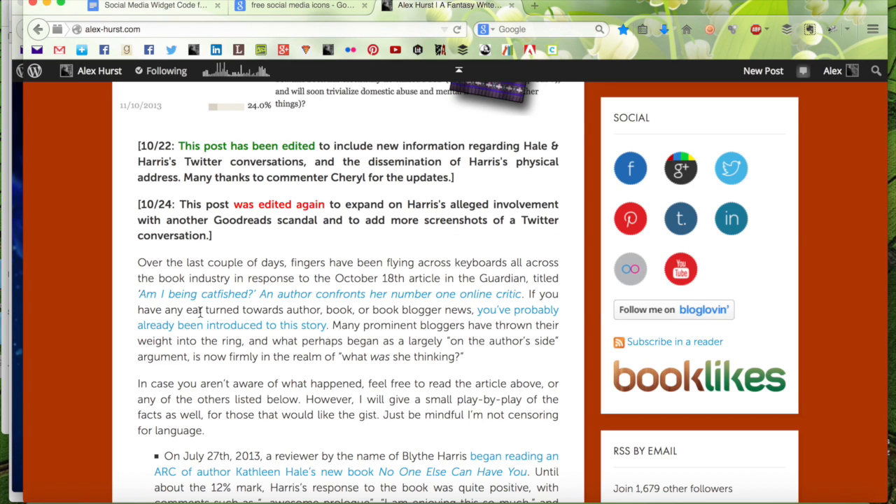
- Switch to Finder, open the icon set's 72 folder, and look through its PNG icon files
key(super+Tab)
key(super+Tab)
key(super+Tab)
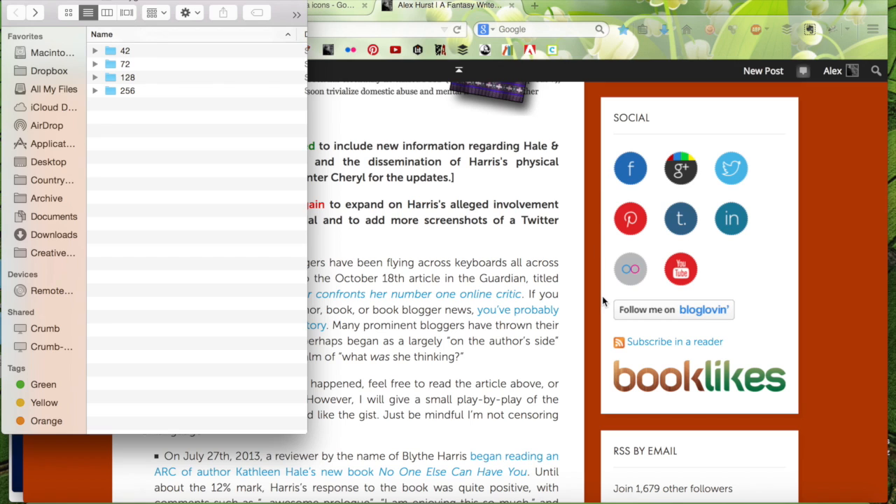
click(108, 65)
key(super+Down)
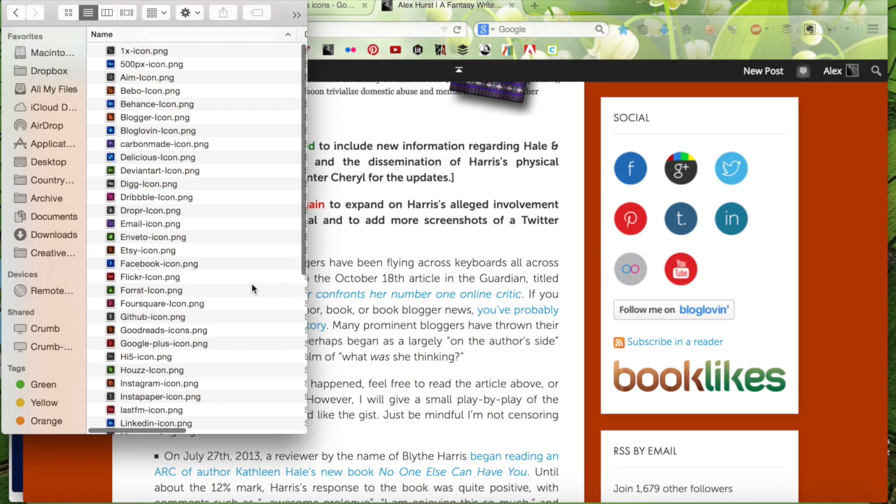
scroll(252, 288, down, 1)
scroll(252, 288, down, 5)
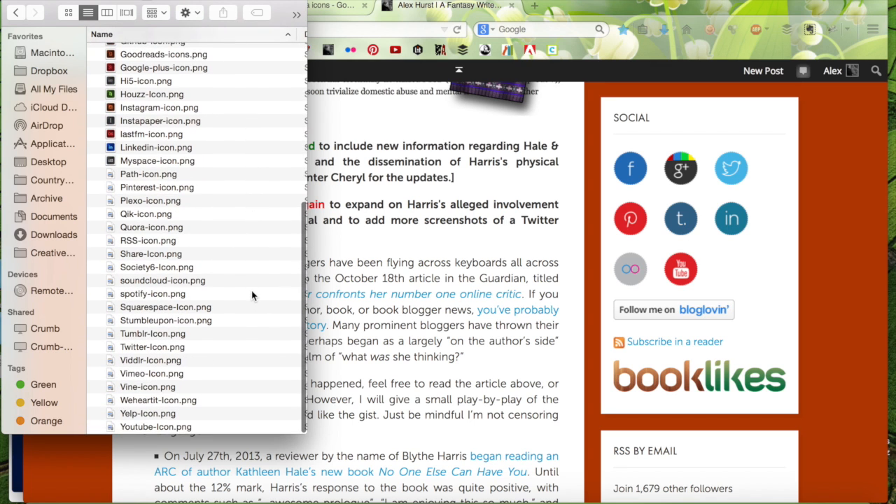
scroll(252, 294, up, 6)
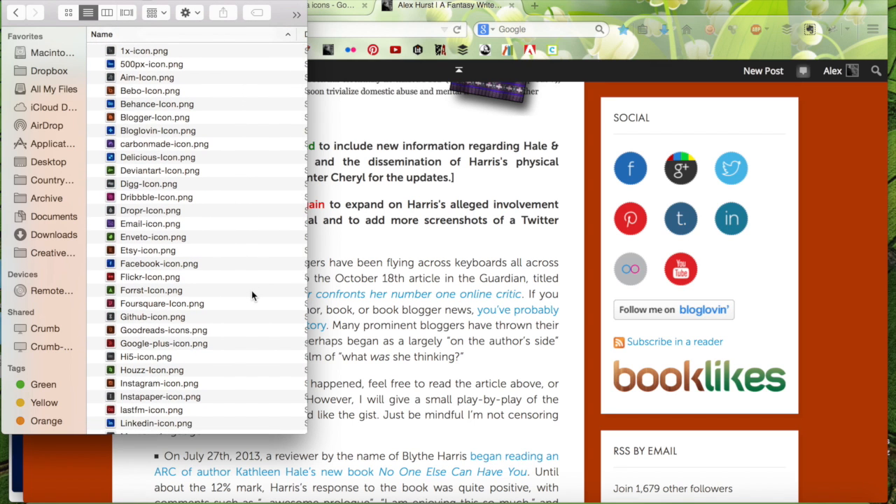
- Preview the icon files one after another, from 1x-icon.png to carbonmade-icon.png
click(140, 56)
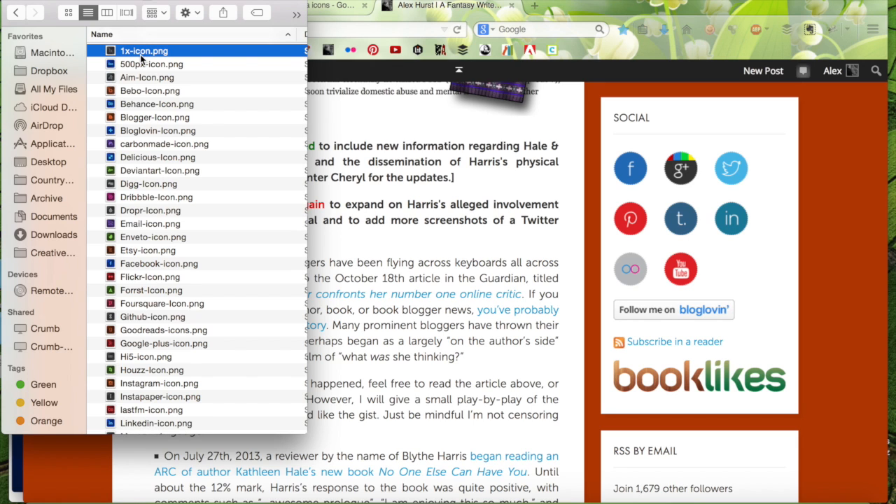
key(space)
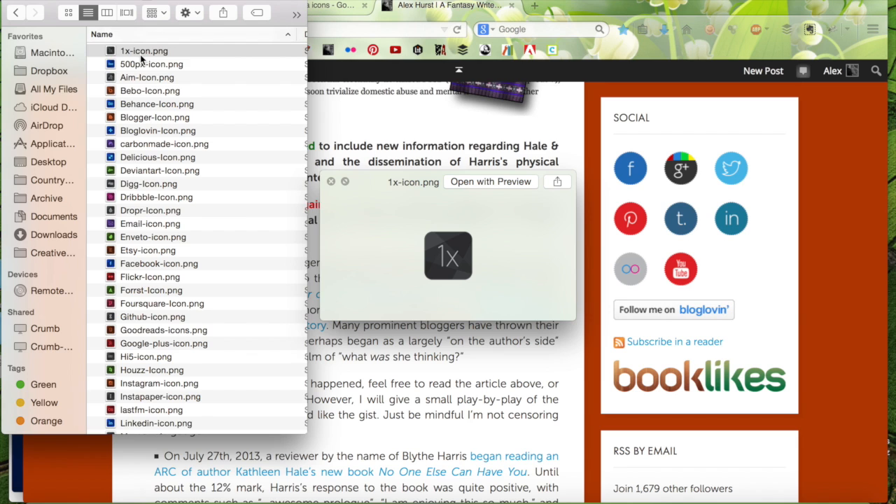
key(Down)
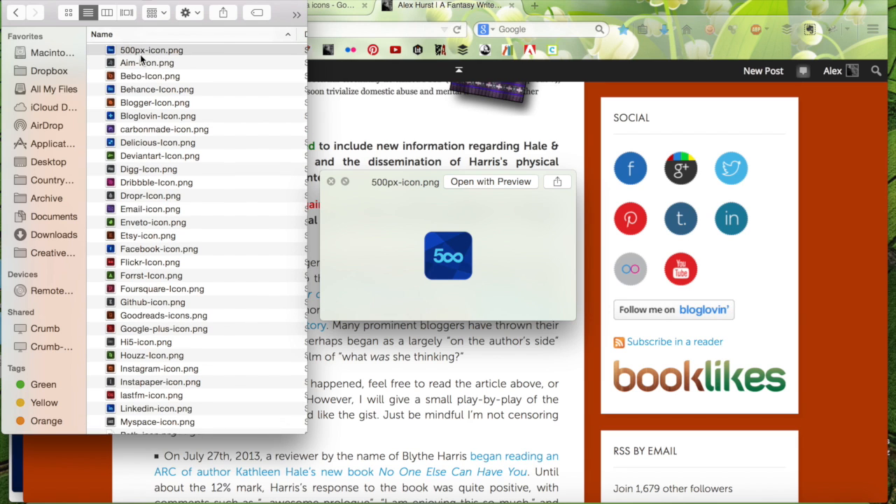
key(Down)
key(Down)
key(Down)
key(Down)
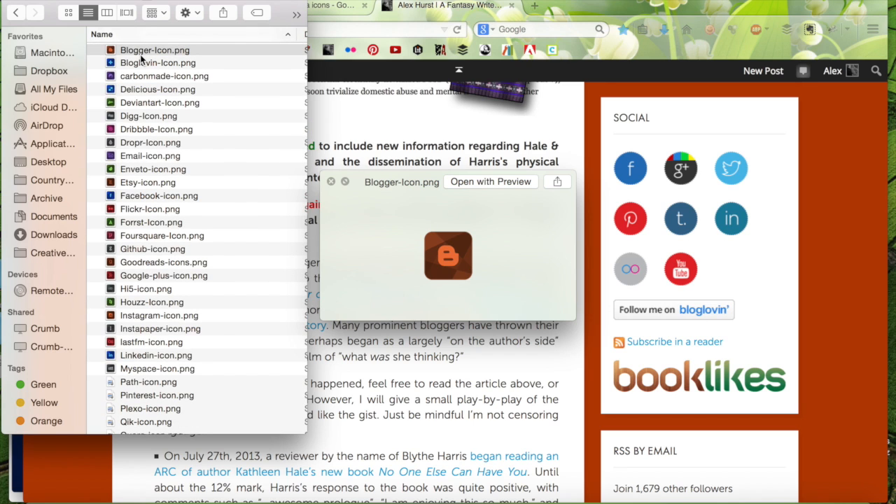
key(Down)
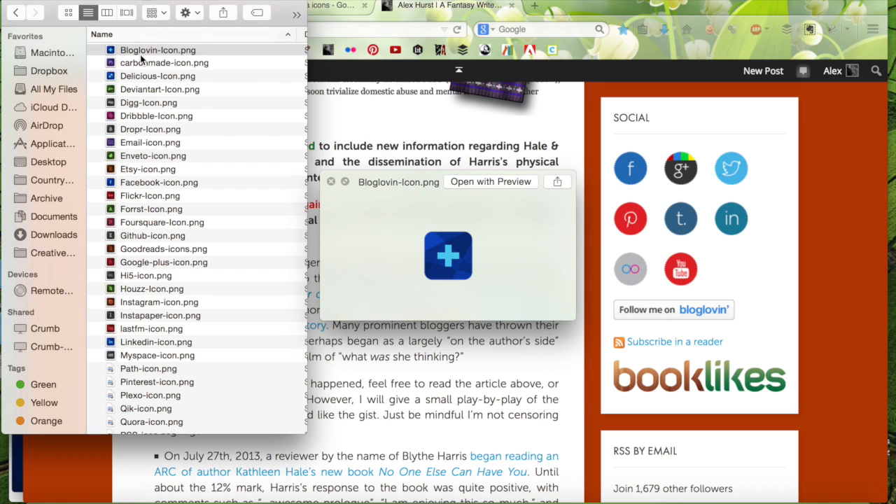
key(Down)
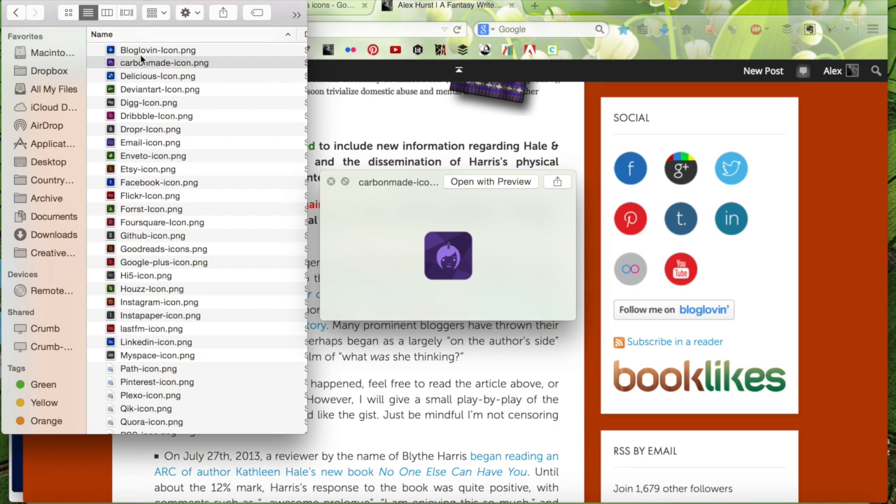
- Delete the carbonmade, Delicious, Digg, Dribbble, Dropr, Email and Enveto icon files, keeping the Deviantart one
key(Down)
key(Down)
key(Down)
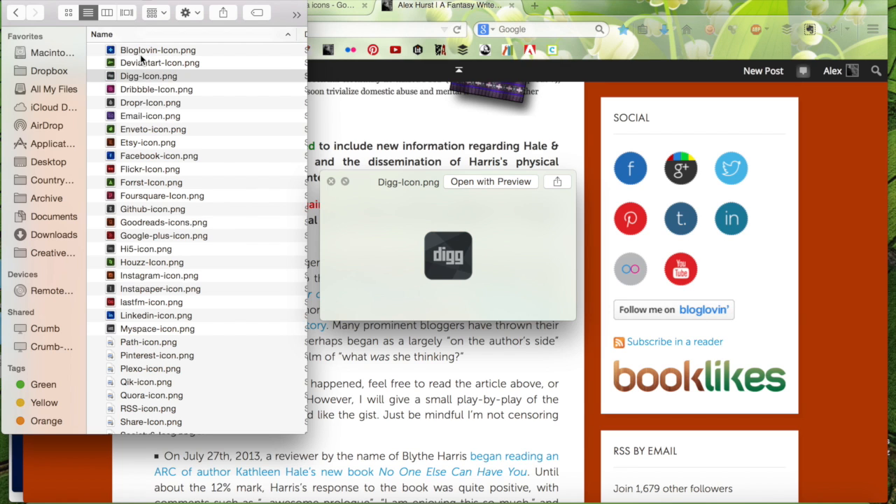
key(Down)
key(Down)
key(Down)
key(Down)
key(Down)
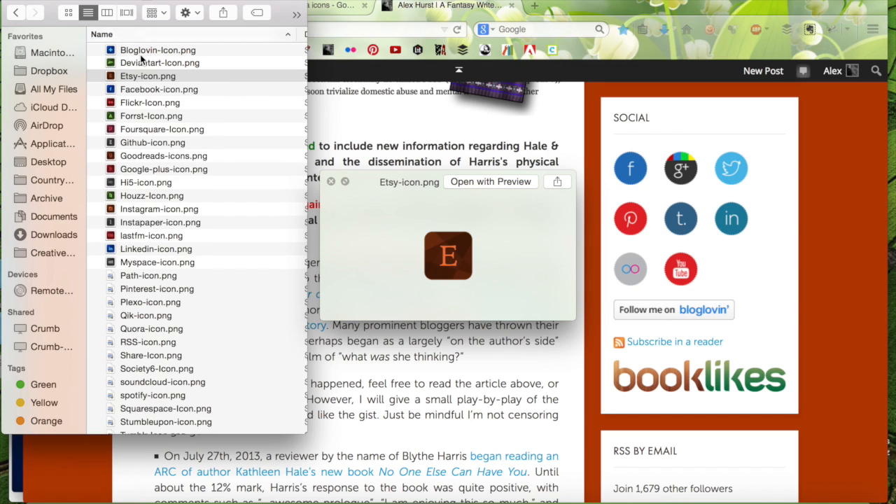
- Delete the Etsy, Forrst and Foursquare icon files, keeping the Facebook and Flickr ones
key(Down)
key(Down)
key(Down)
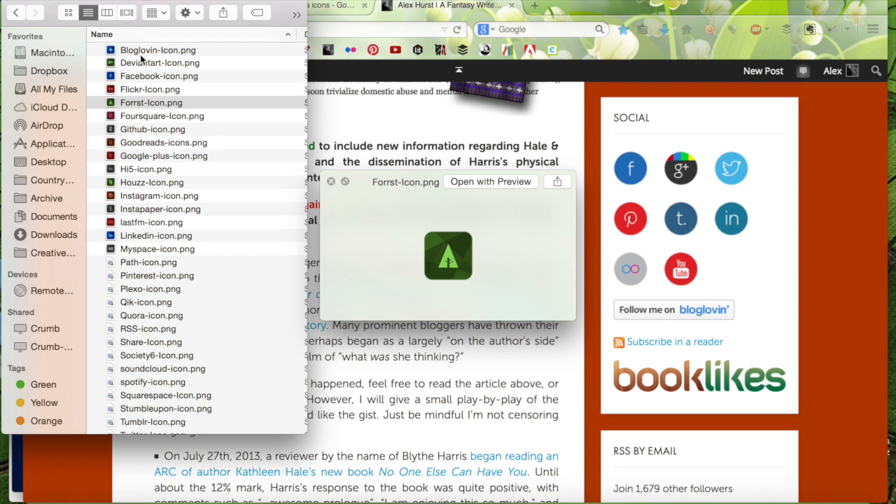
key(Down)
key(Down)
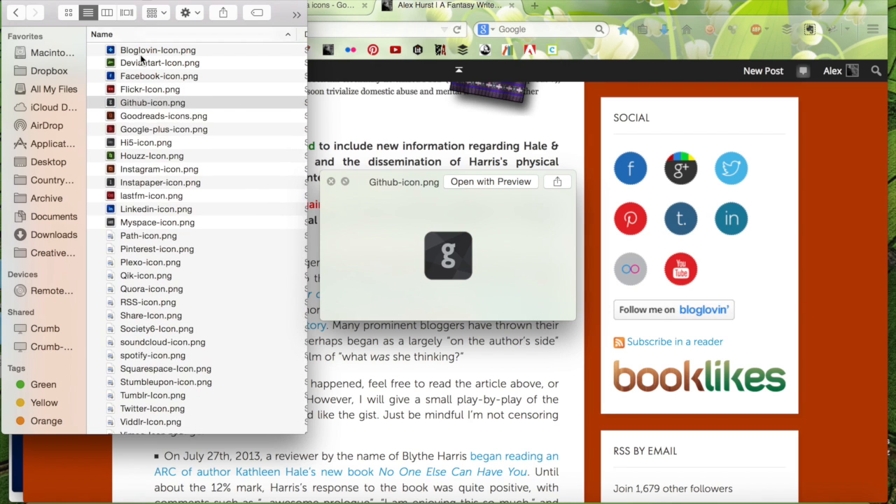
- Delete the Github, Hi5 and Houzz icon files, keeping the Goodreads and Google-plus ones
key(Down)
key(Down)
key(Down)
key(Down)
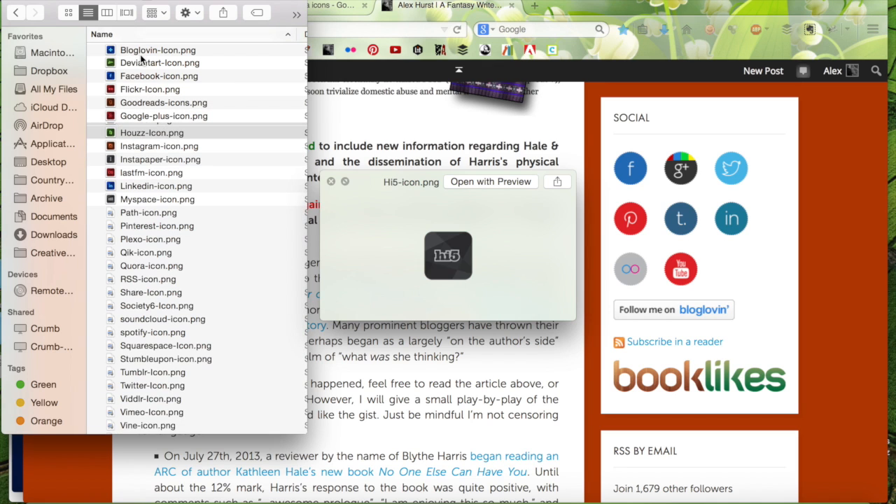
key(Down)
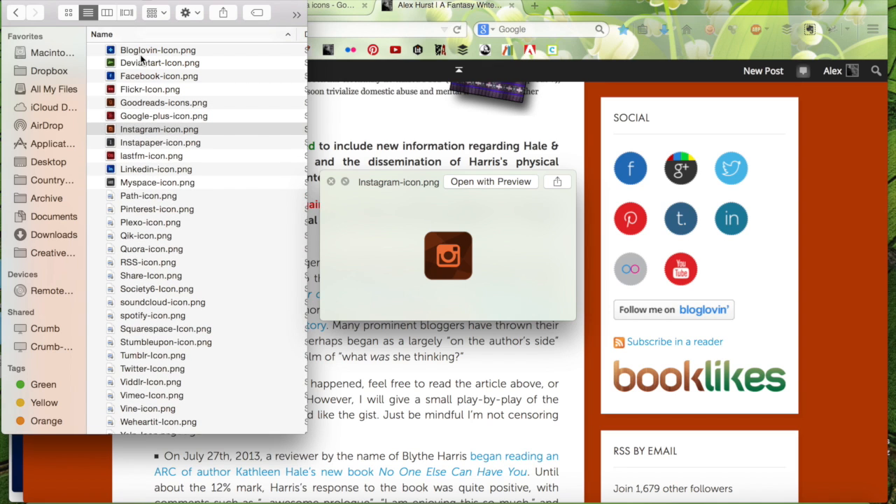
- Delete the Instagram, Instapaper, lastfm and Myspace icon files, keeping the Linkedin one
key(Down)
key(Down)
key(Down)
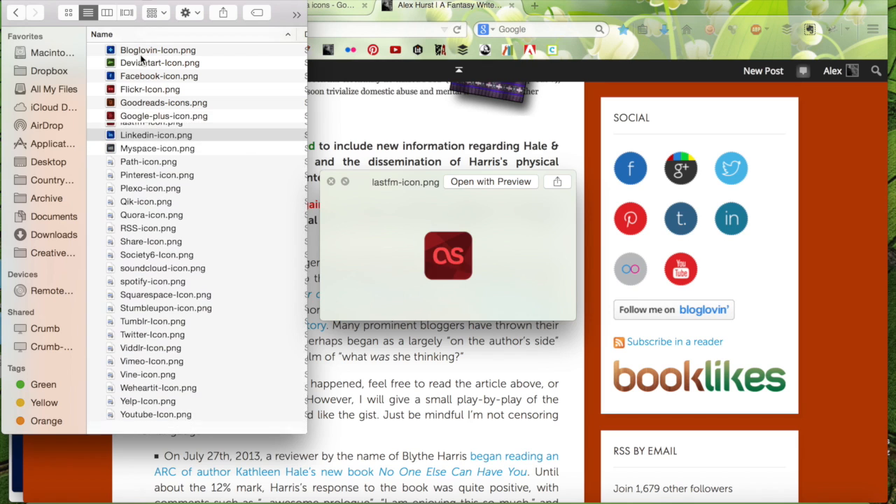
key(Down)
key(super+BackSpace)
key(super+BackSpace)
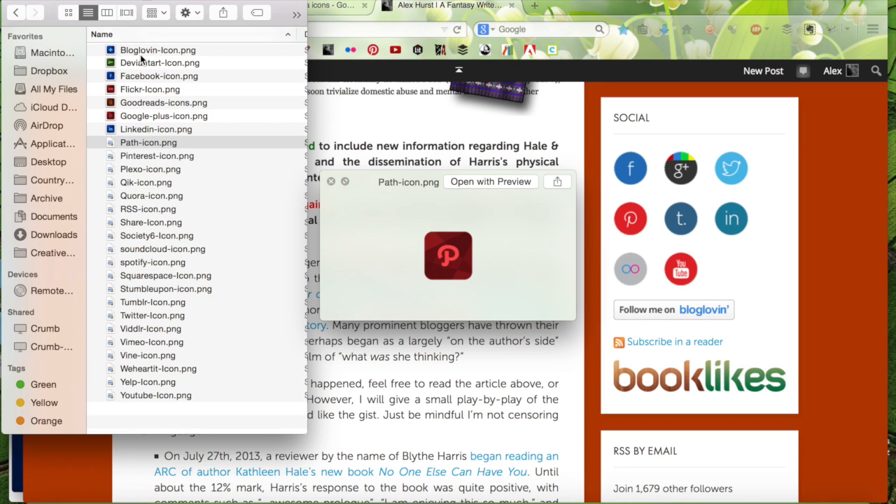
- Delete the Path, Plexo, Qik and Quora icon files, keeping the Pinterest and RSS ones
key(super+BackSpace)
key(super+BackSpace)
key(super+BackSpace)
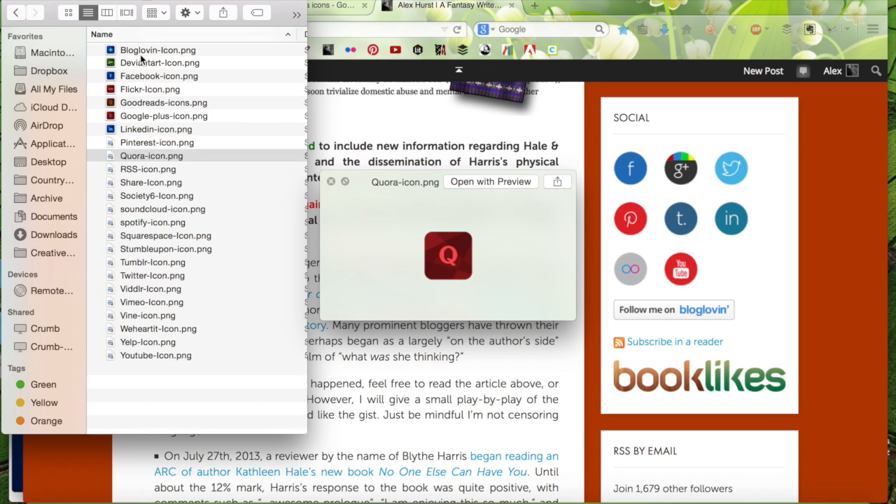
key(Down)
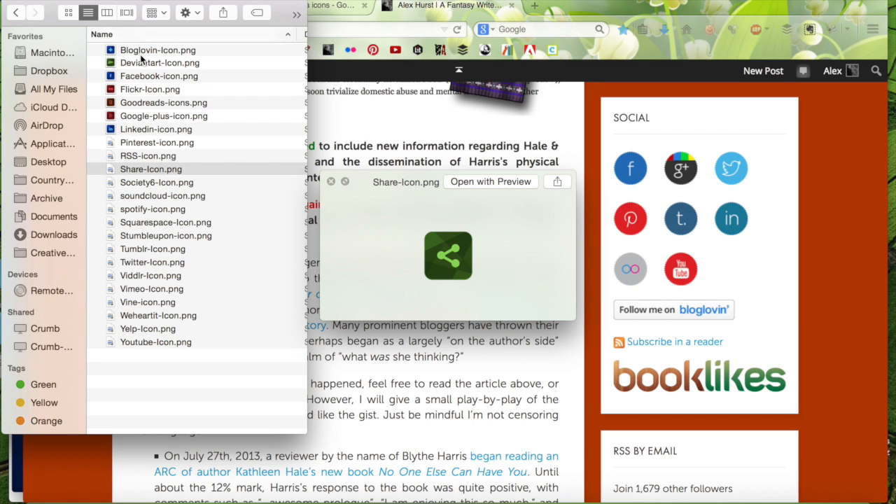
- Delete the Share, Society6, soundcloud, spotify, Squarespace and Stumbleupon icon files, keeping the Tumblr and Twitter ones
key(super+BackSpace)
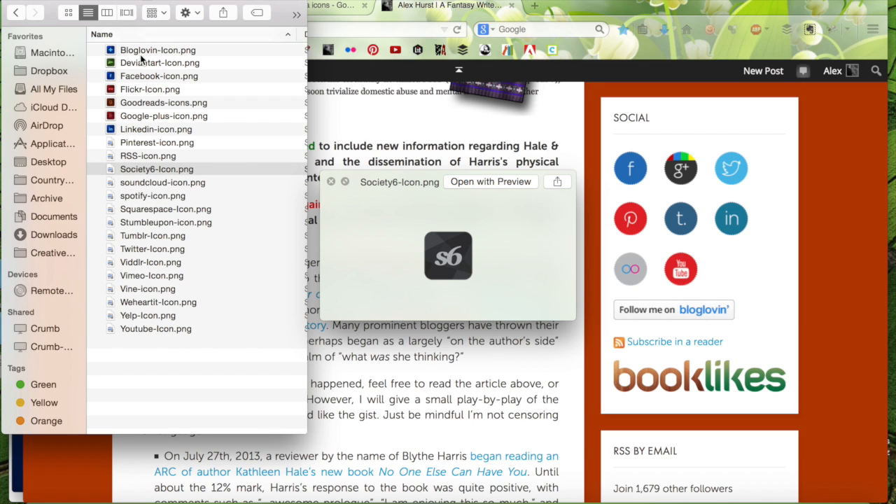
key(super+BackSpace)
key(super+BackSpace)
key(super+BackSpace)
key(super+BackSpace)
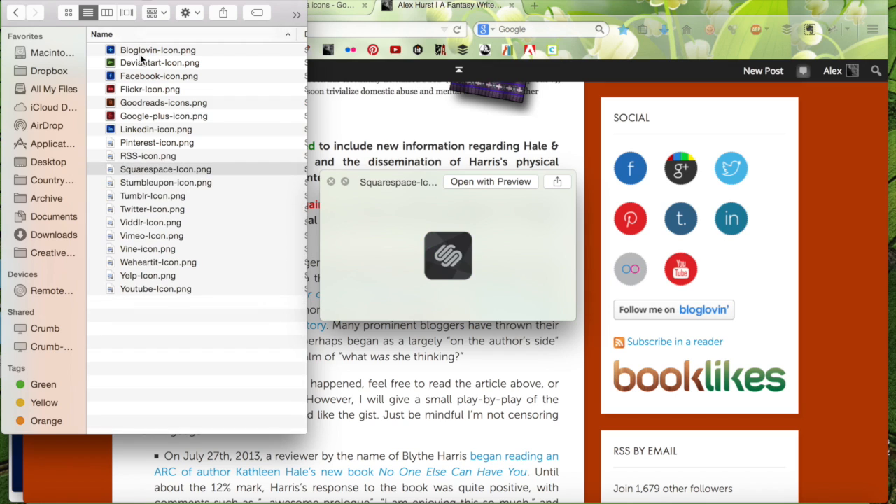
key(super+BackSpace)
key(Down)
key(Down)
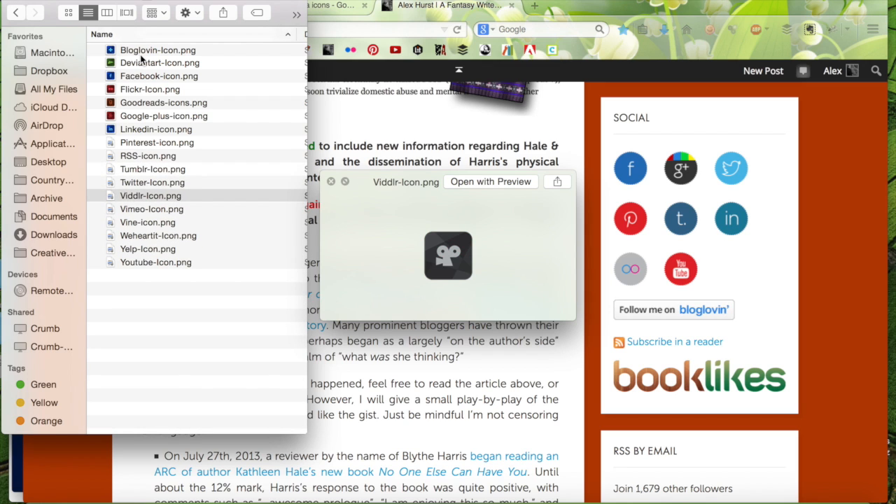
- Delete the Viddlr, Vimeo, Vine, Weheartit and Yelp icon files, keeping the Youtube one
key(super+BackSpace)
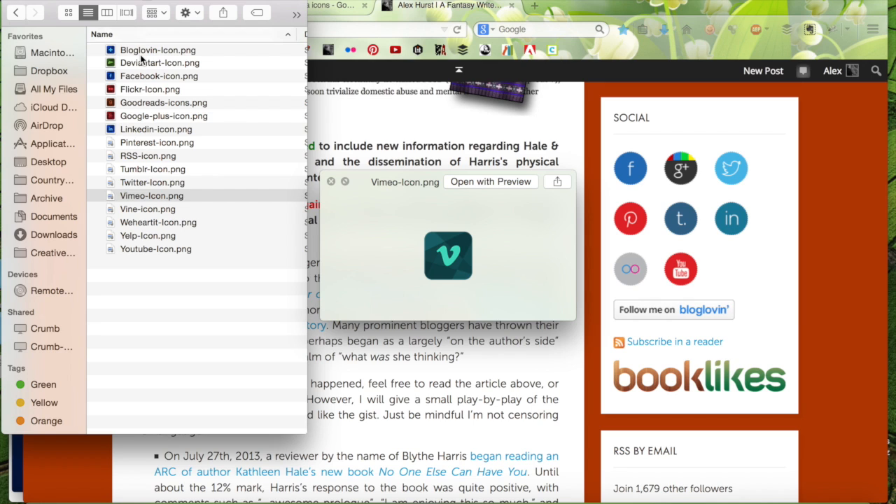
key(super+BackSpace)
key(super+BackSpace)
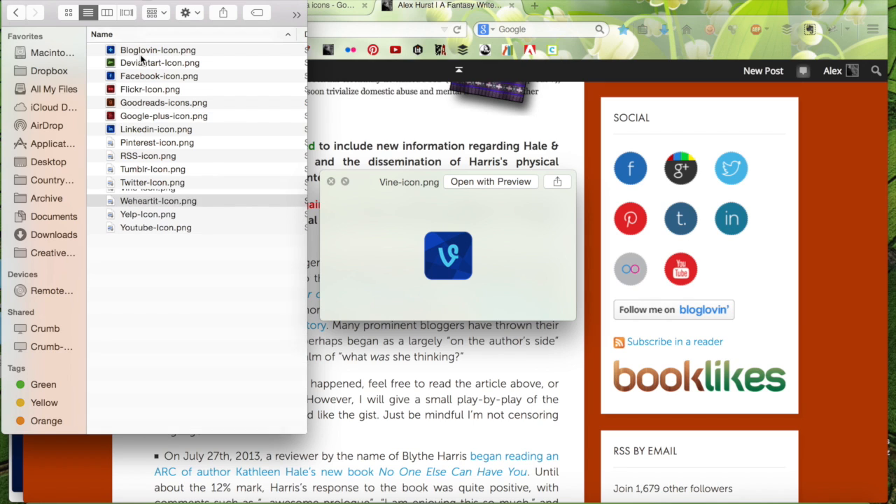
key(super+BackSpace)
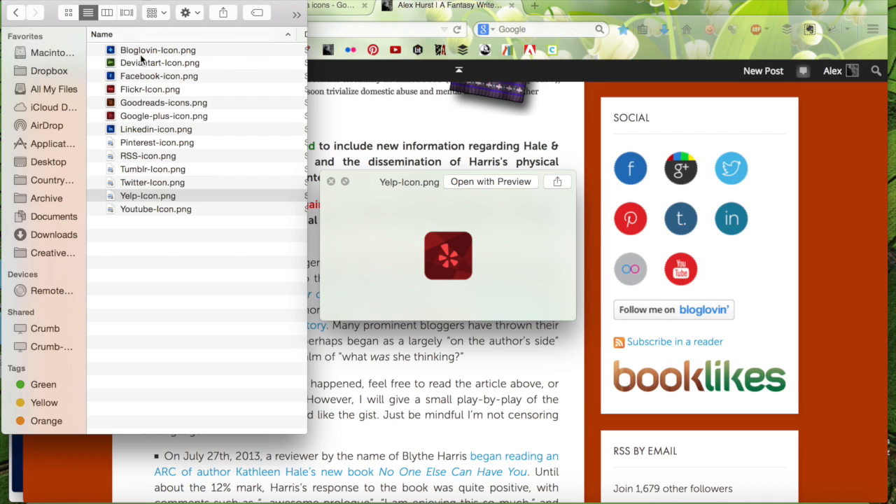
key(super+BackSpace)
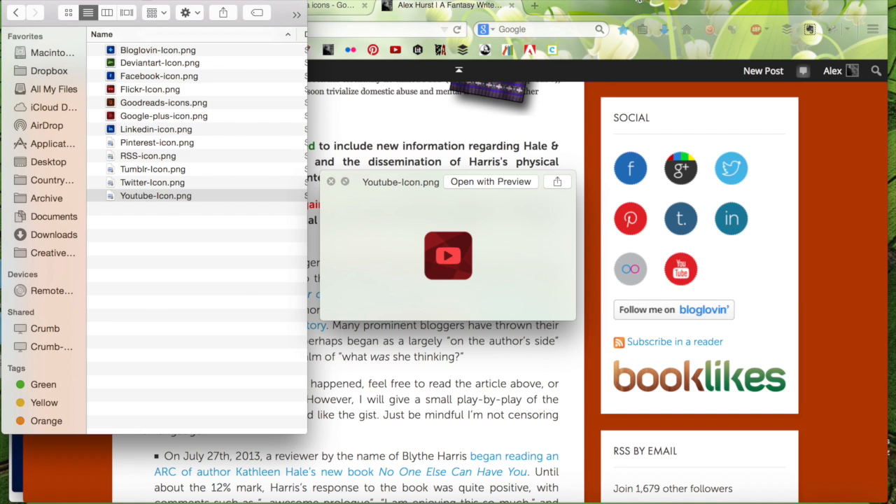
- Switch to Firefox, bring up the D.N.A. blog window, and open its Upload New Media page through the dashboard
click(628, 4)
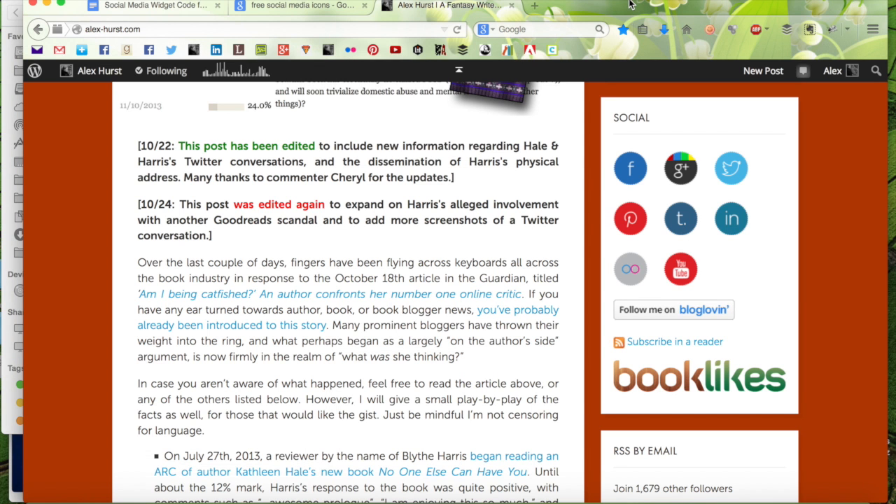
key(super+grave)
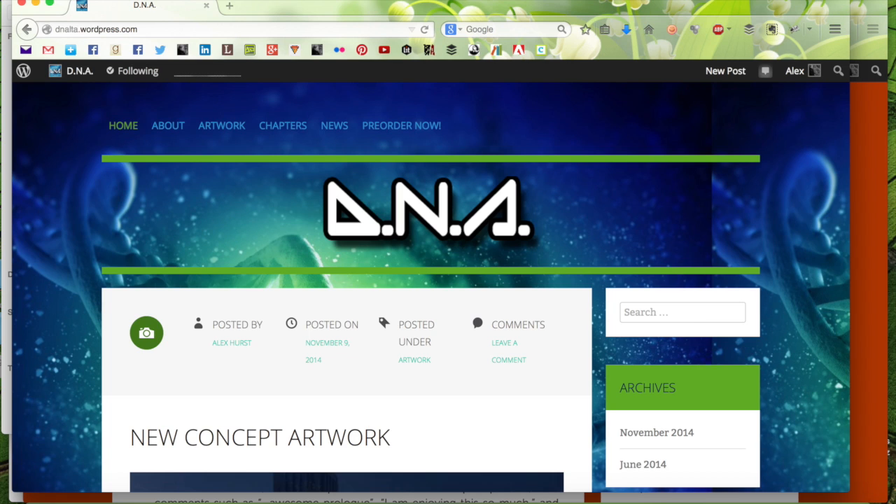
mouse_move(70, 76)
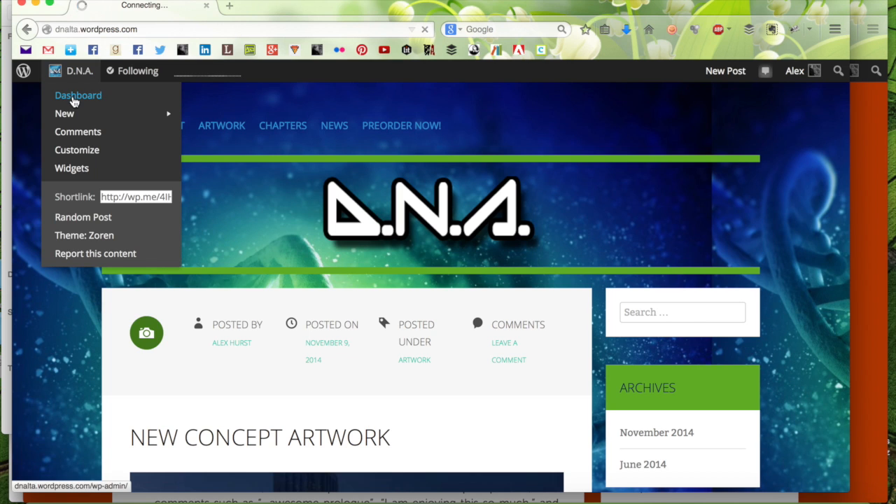
click(75, 102)
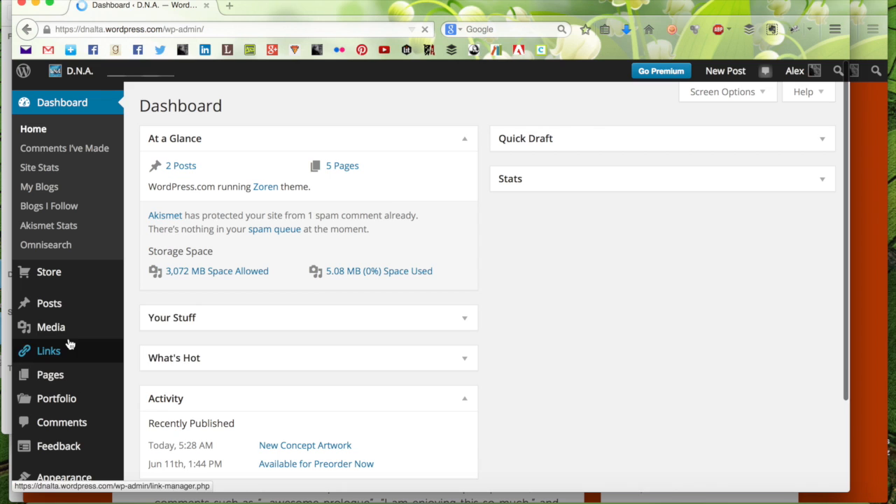
mouse_move(66, 333)
click(154, 347)
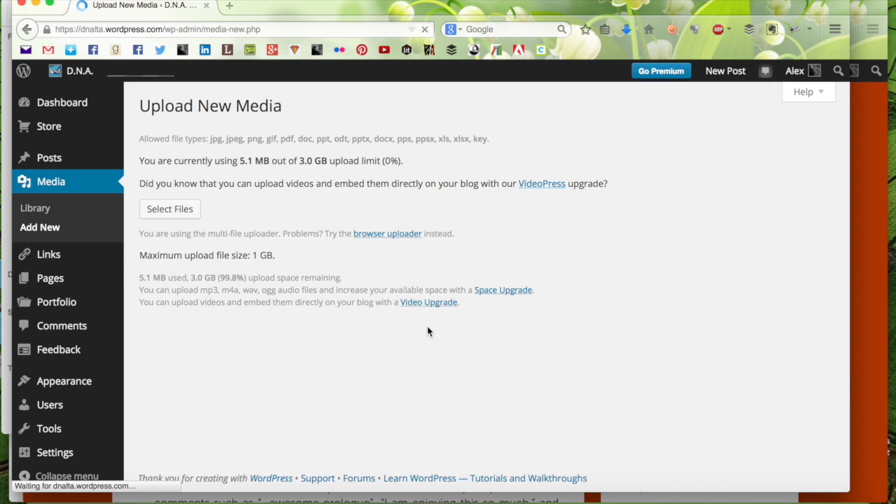
- Upload all the PNG icons from the 72 folder of Polygon-social-Icons and check the list of uploaded files
click(500, 314)
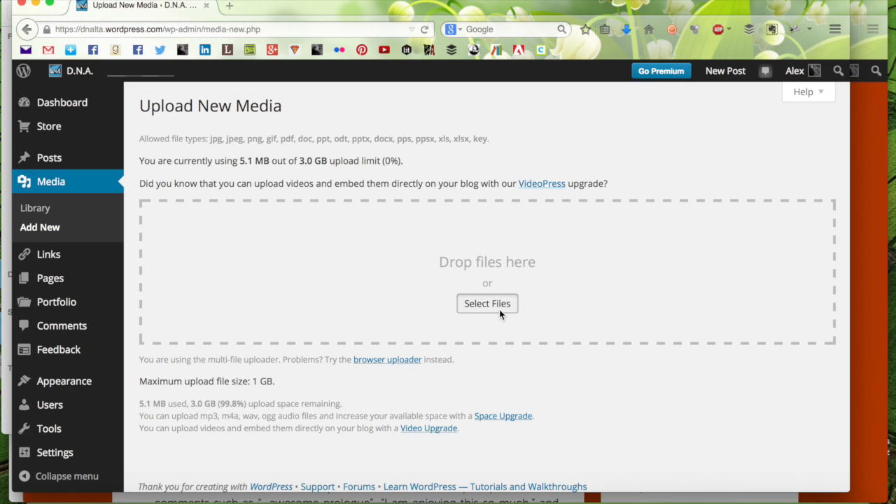
click(255, 201)
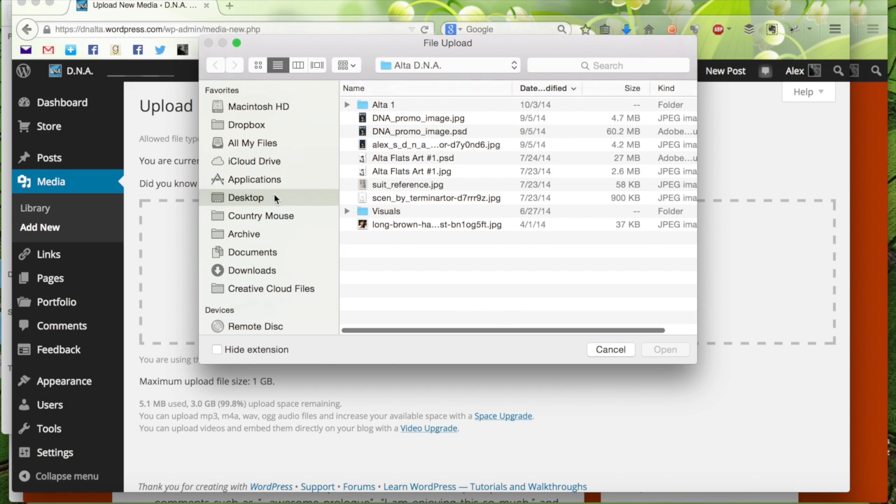
double_click(385, 107)
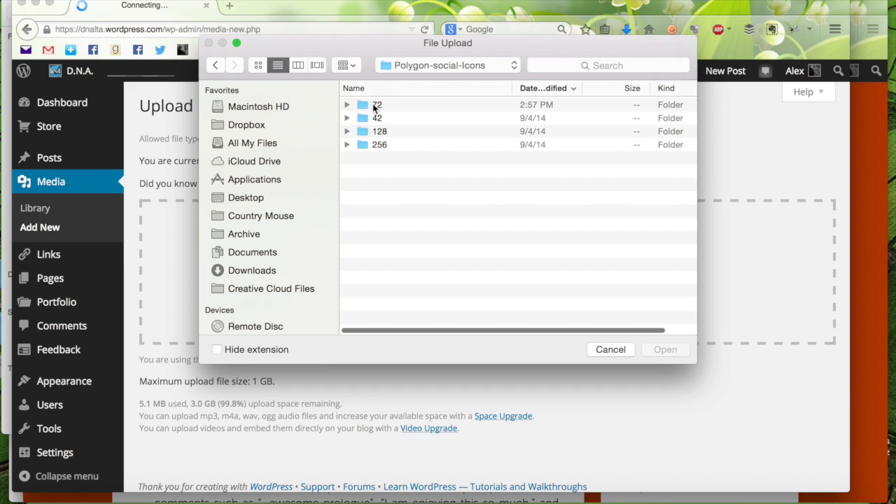
double_click(373, 108)
drag(346, 109, 422, 278)
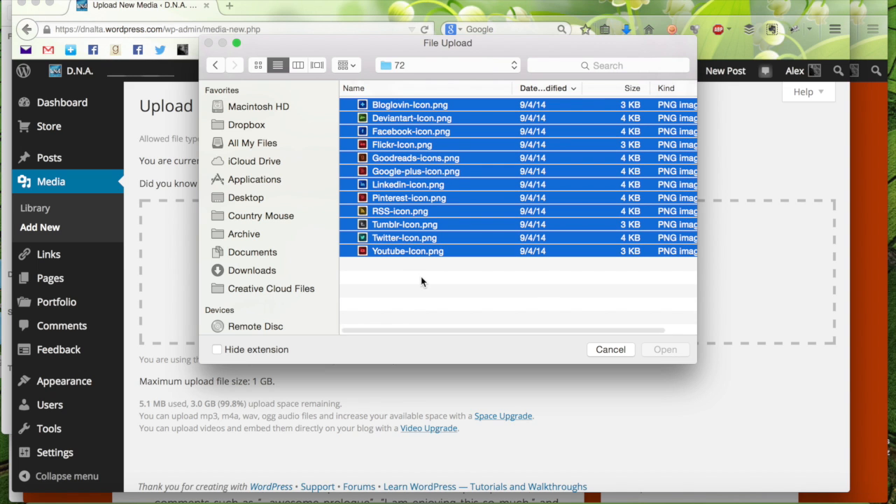
click(660, 349)
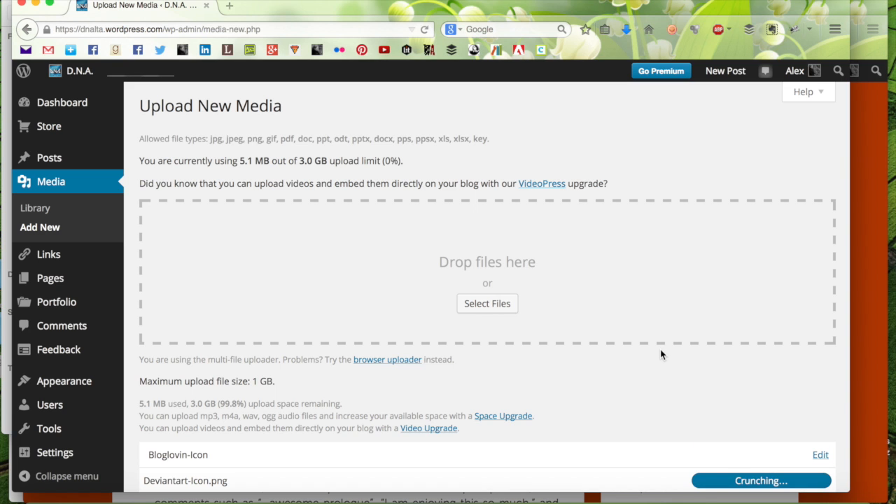
scroll(660, 354, down, 10)
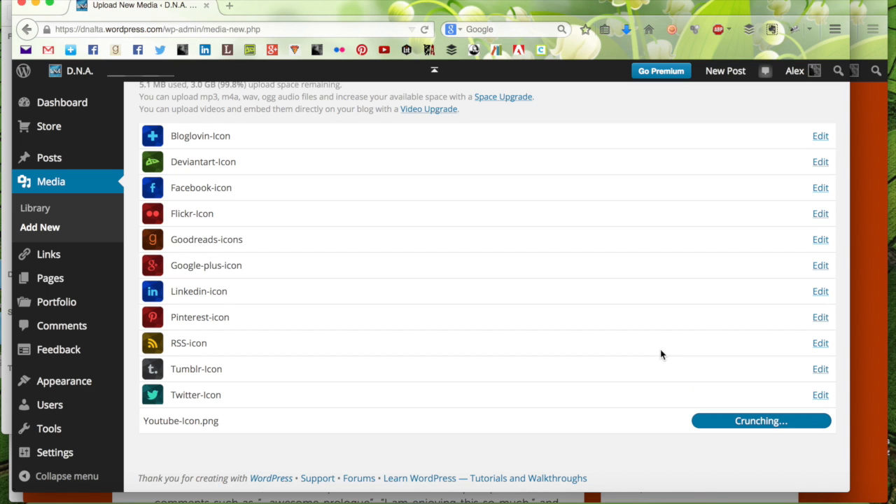
scroll(660, 354, up, 8)
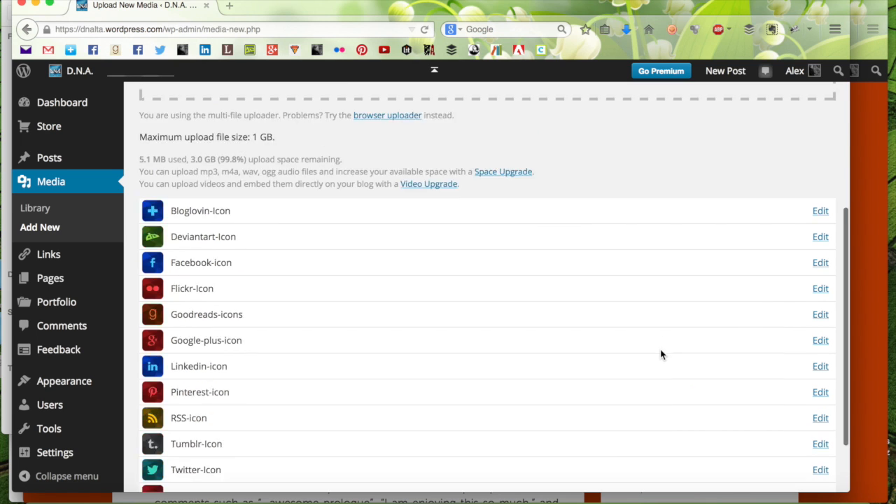
scroll(661, 354, down, 5)
scroll(659, 354, down, 3)
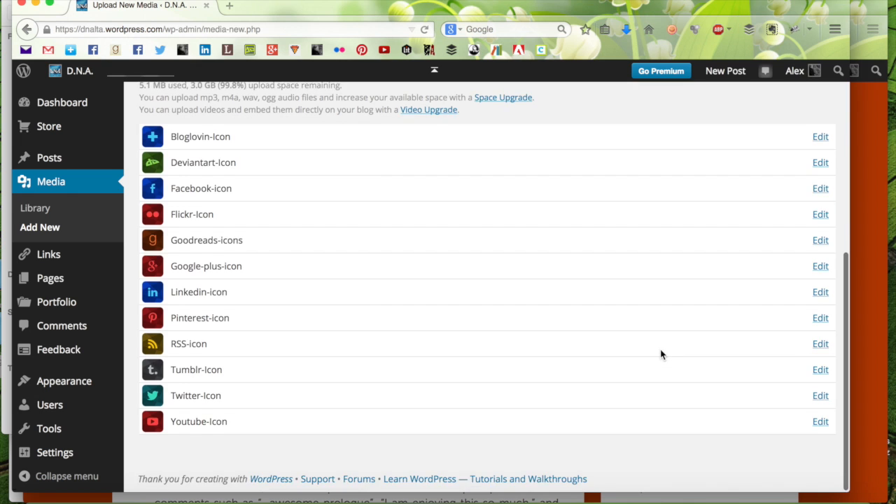
scroll(660, 354, up, 7)
scroll(659, 354, down, 3)
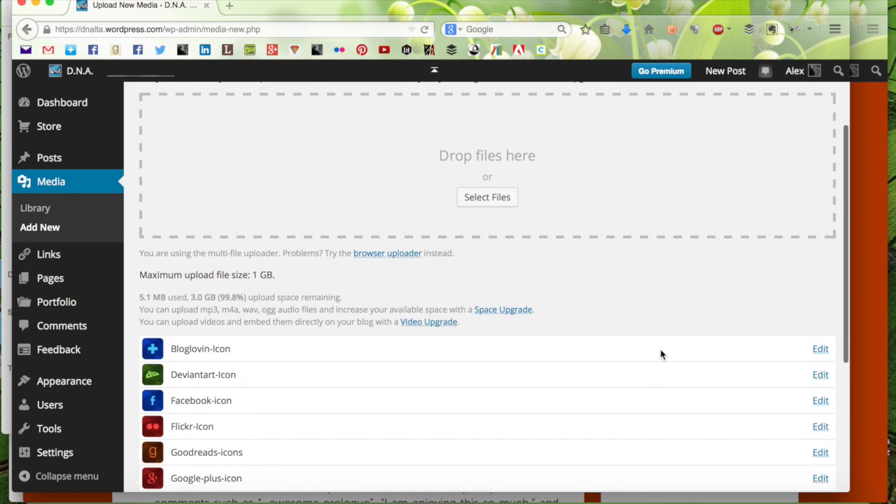
- Load dnalta.wordpress.com in a new tab and open the blog's Widgets page
click(229, 6)
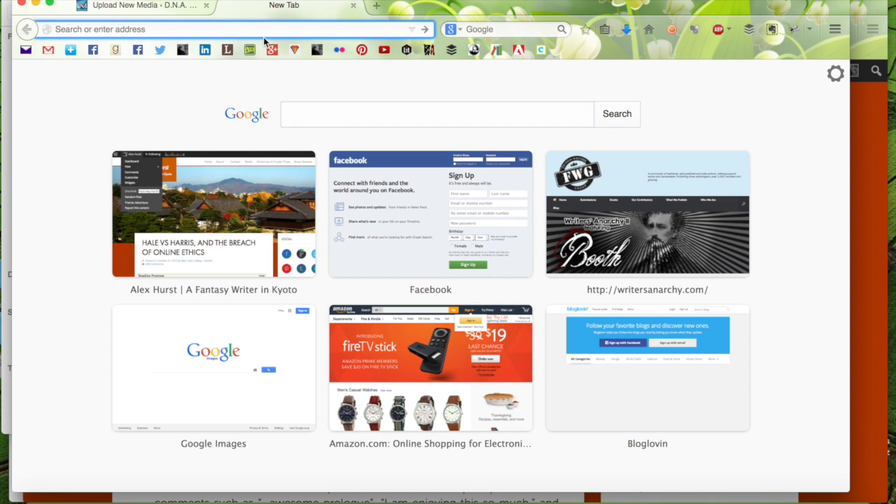
text(dnalta.wordpress.com)
key(Return)
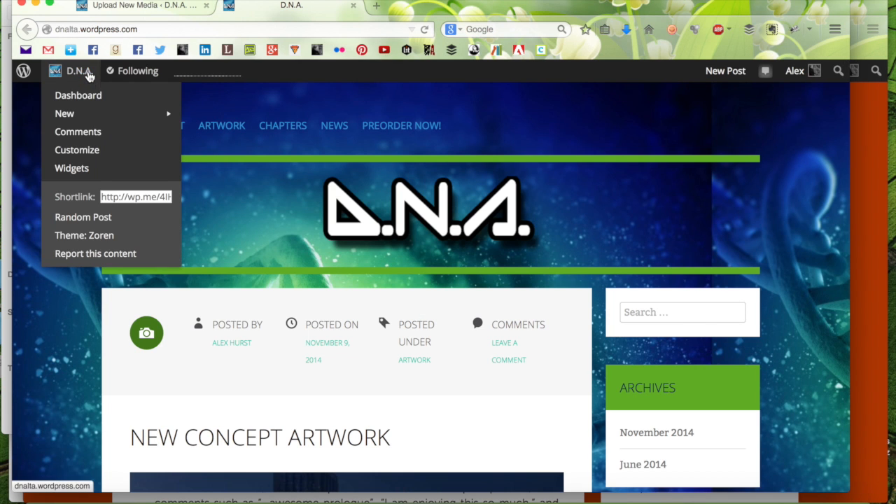
click(89, 76)
click(85, 170)
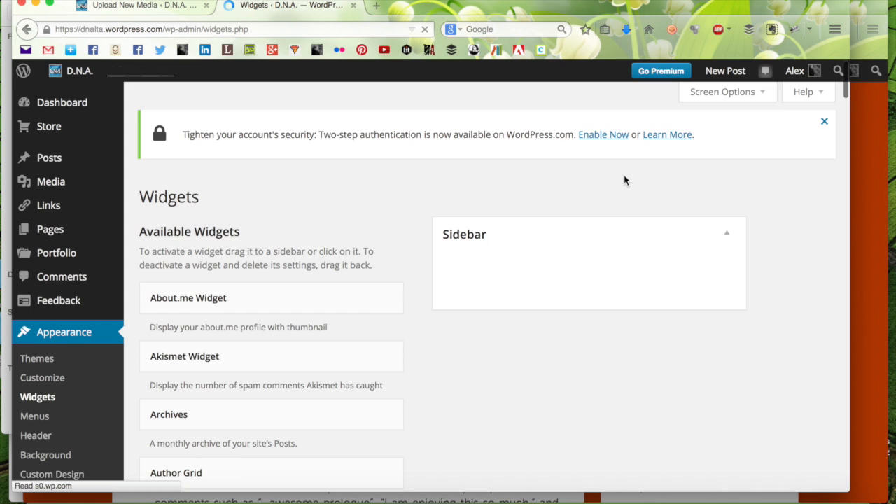
scroll(623, 180, down, 1)
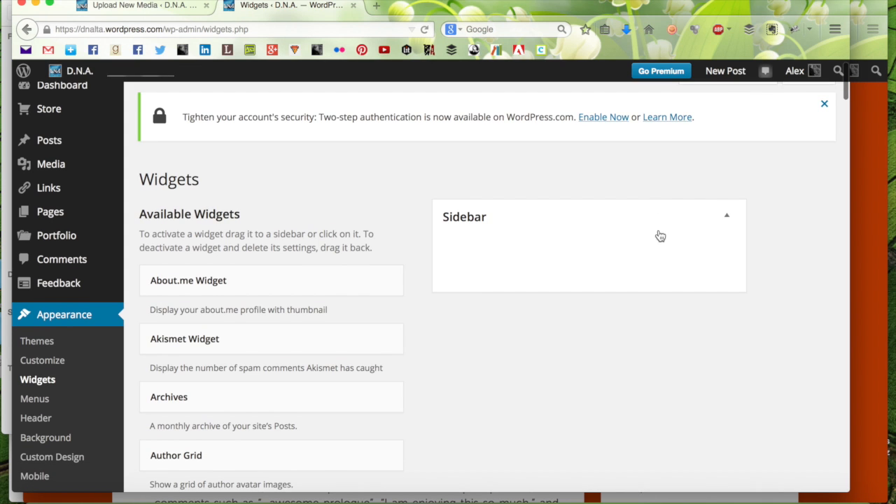
- Find the Text widget among the available widgets by searching the page for "html" and add it to the Sidebar
scroll(659, 238, down, 3)
scroll(659, 238, down, 15)
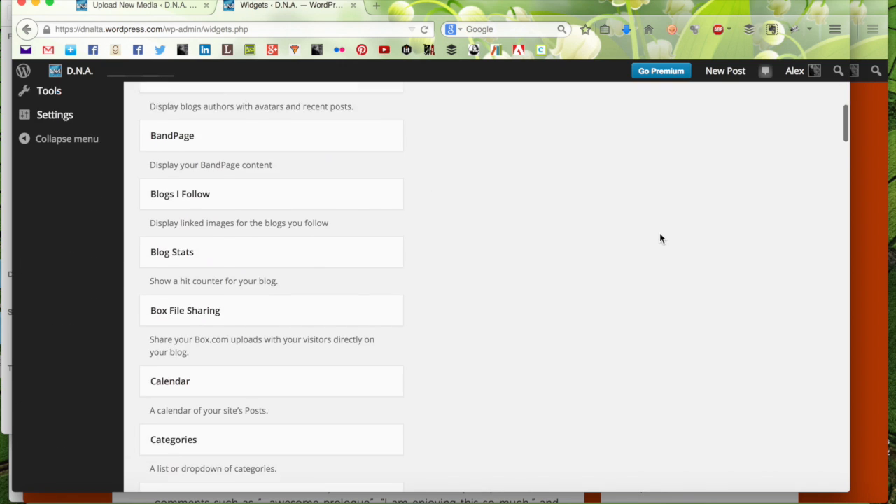
scroll(659, 239, down, 15)
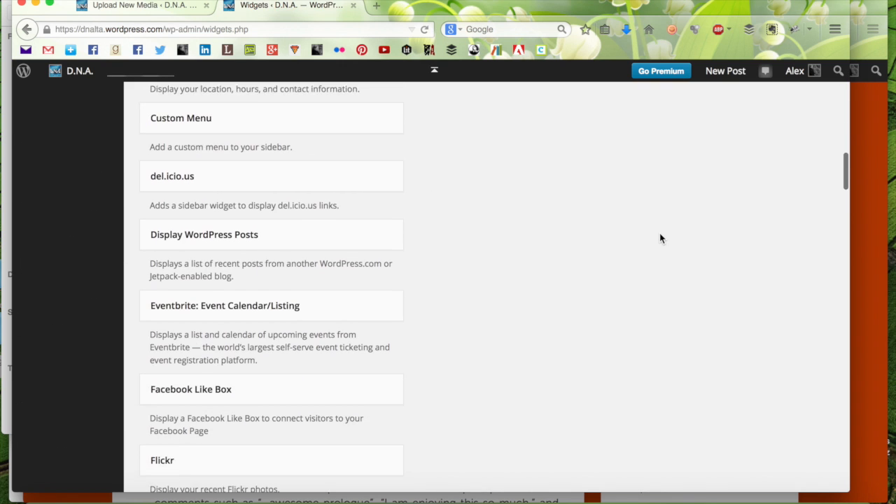
scroll(659, 238, down, 15)
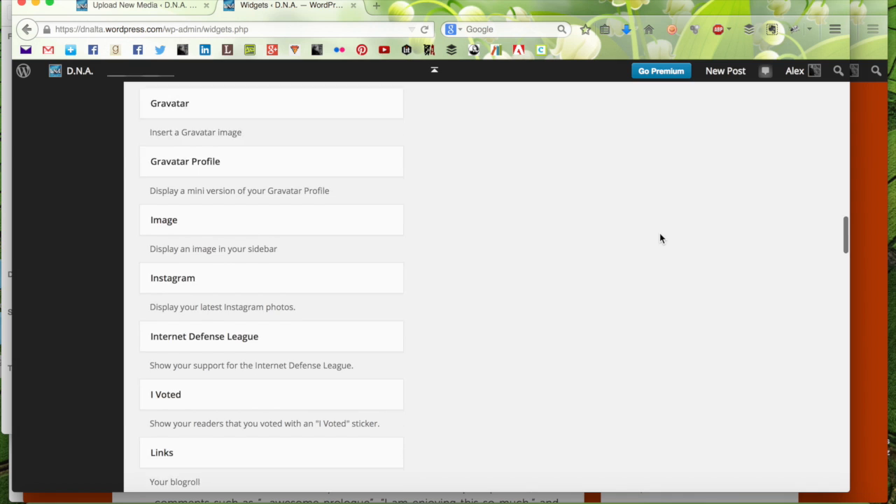
scroll(659, 238, down, 5)
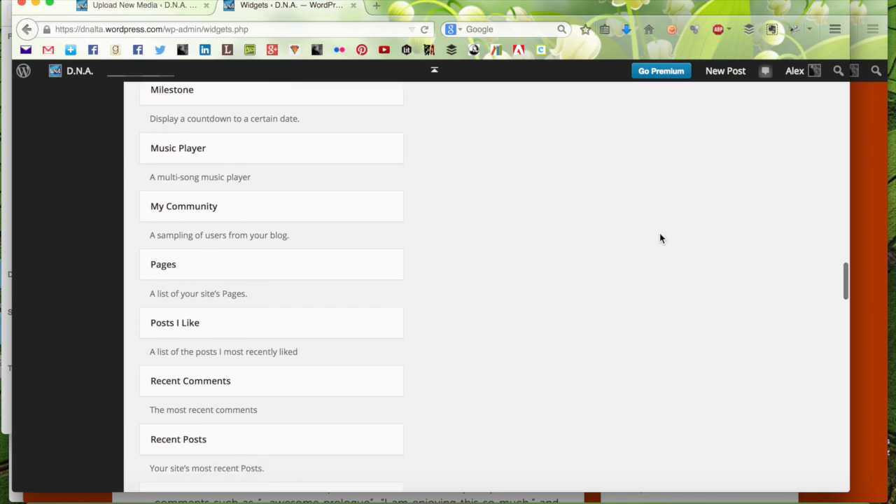
key(super+f)
text(html)
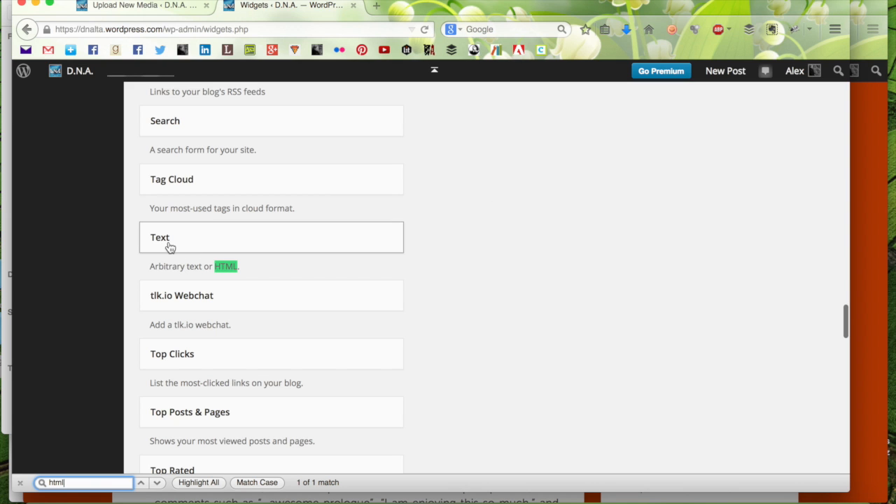
click(170, 246)
click(291, 326)
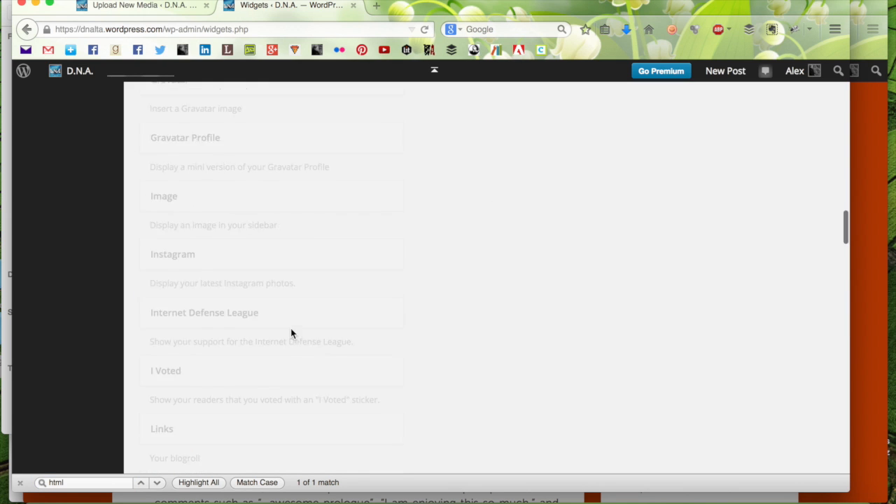
- Title the new Text widget "Social"
click(591, 196)
text(S)
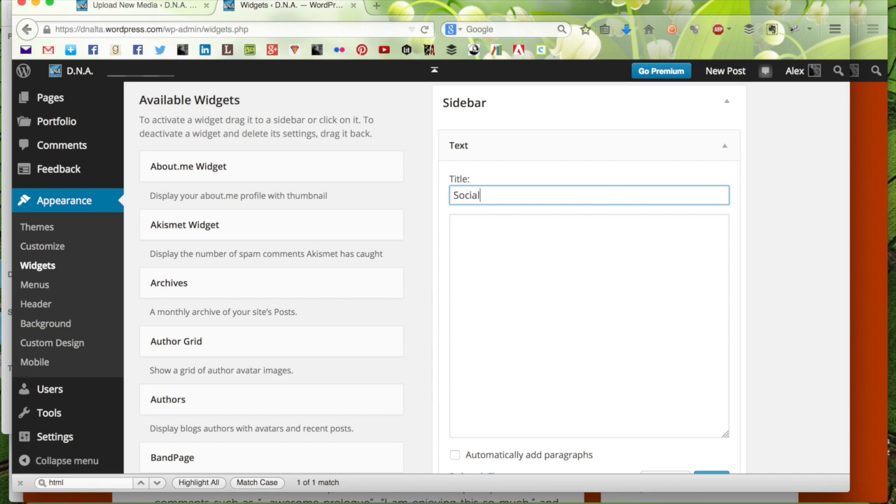
text(ocial)
- Close the free social media icons search page and copy the whole two-column table code from the Social Media Widget Code for Wordpress document
key(super+Tab)
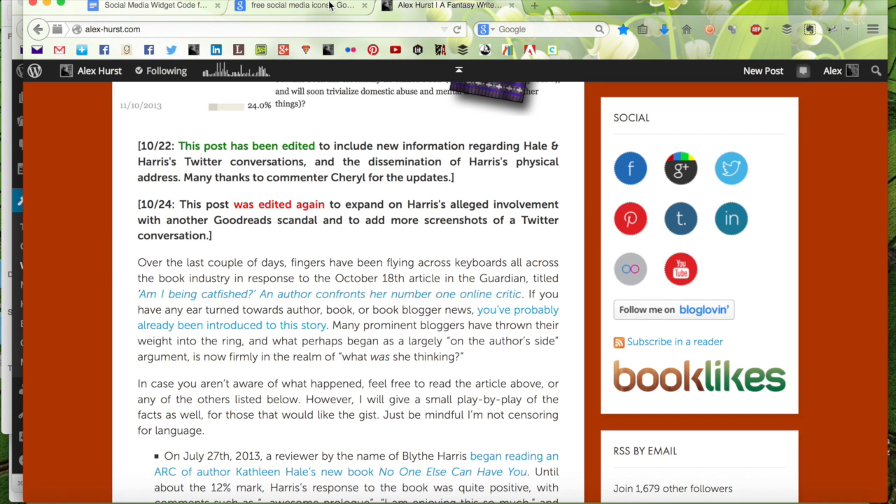
click(364, 6)
click(168, 6)
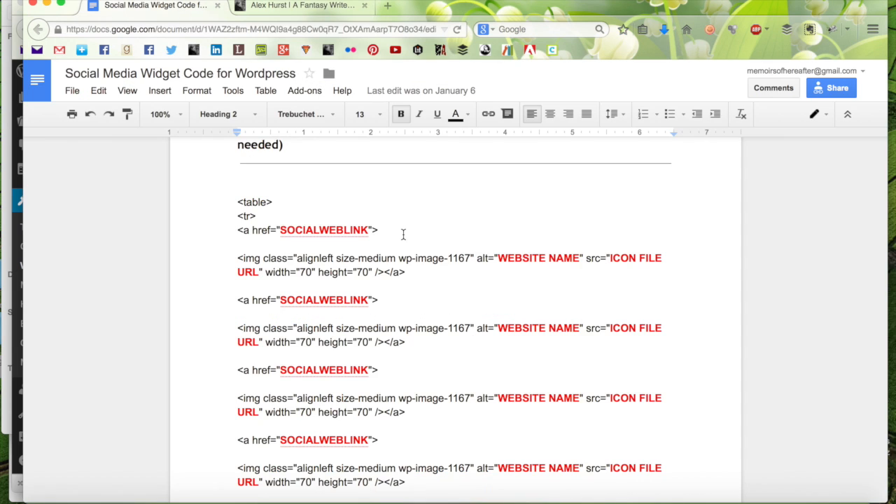
scroll(391, 251, up, 2)
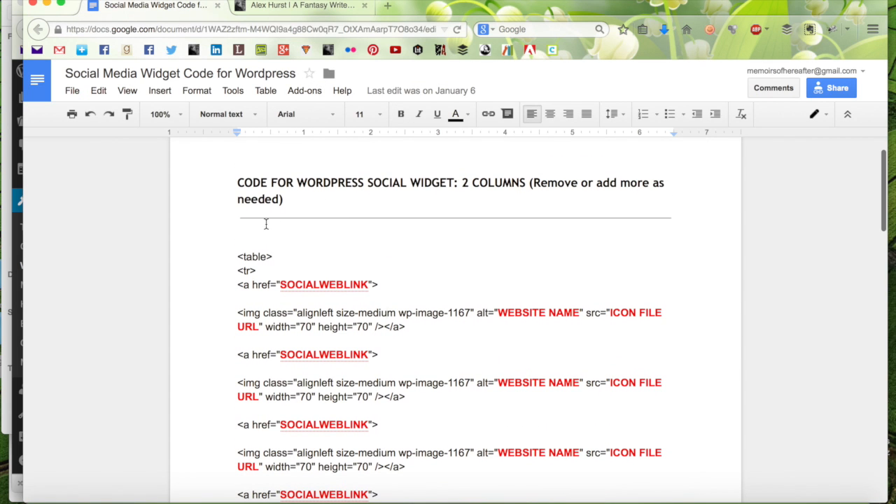
drag(237, 257, 344, 471)
key(ctrl+c)
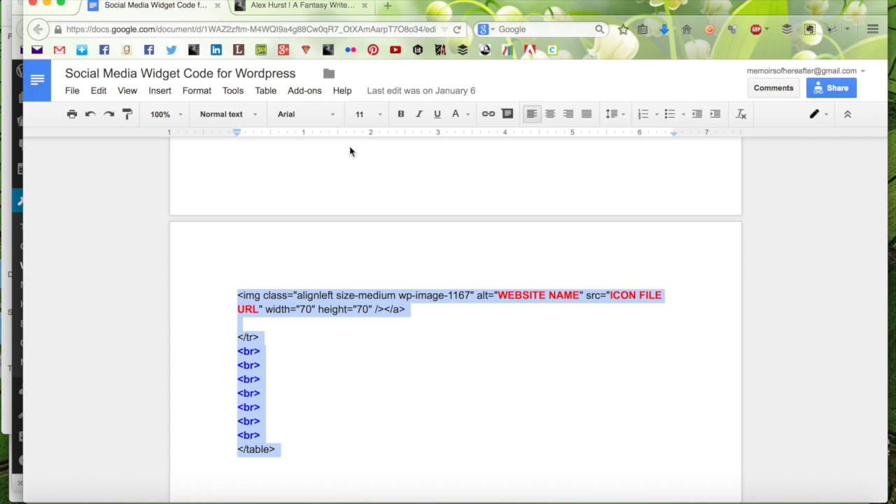
- Paste the copied table code into the content of the Social text widget and return to the start of the code
key(super+Tab)
click(575, 305)
key(ctrl+v)
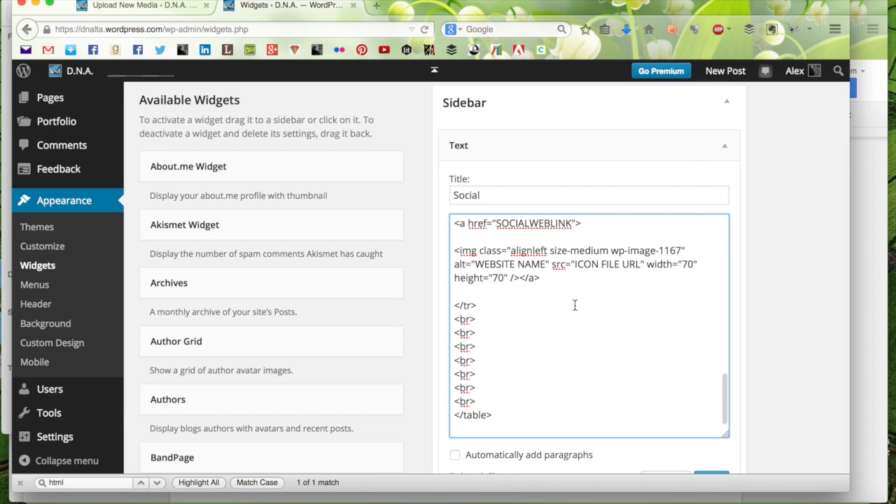
scroll(581, 309, up, 1)
scroll(610, 329, up, 5)
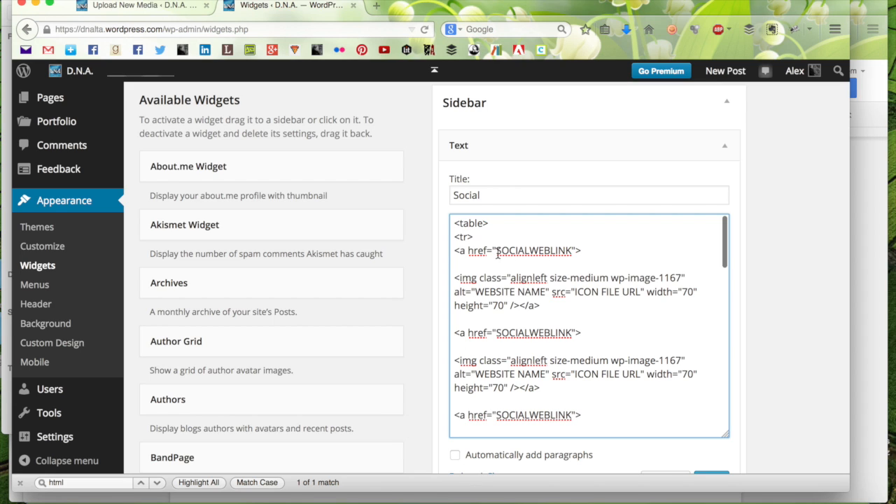
drag(497, 251, 573, 251)
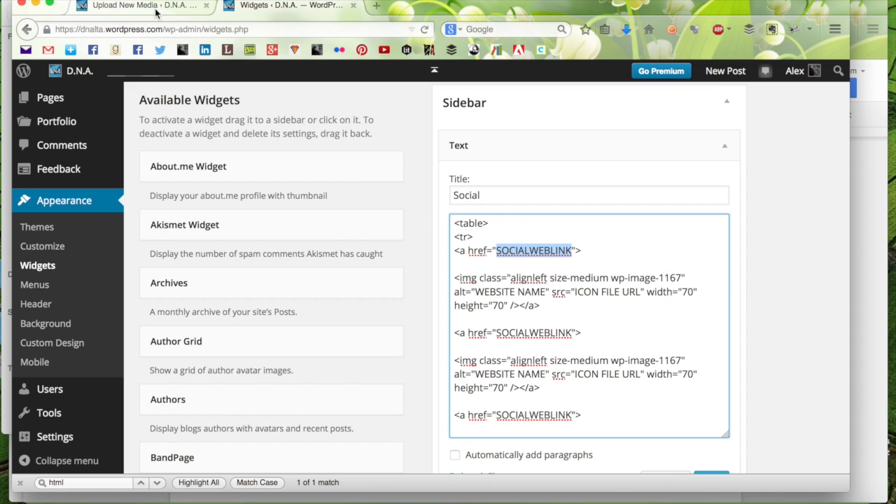
click(157, 7)
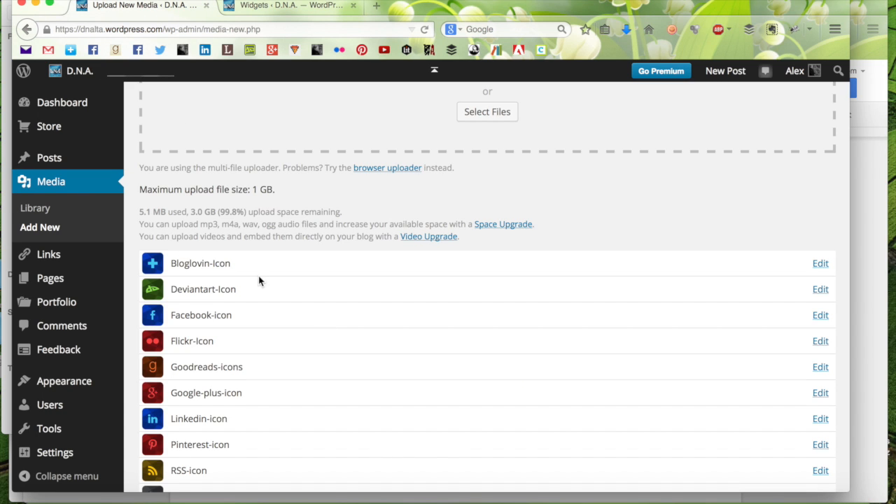
key(super+grave)
scroll(339, 329, up, 10)
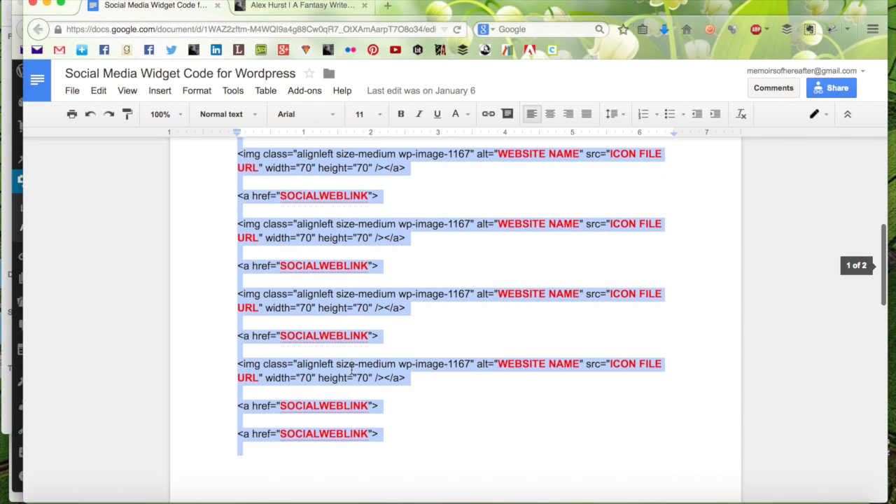
key(ctrl+Tab)
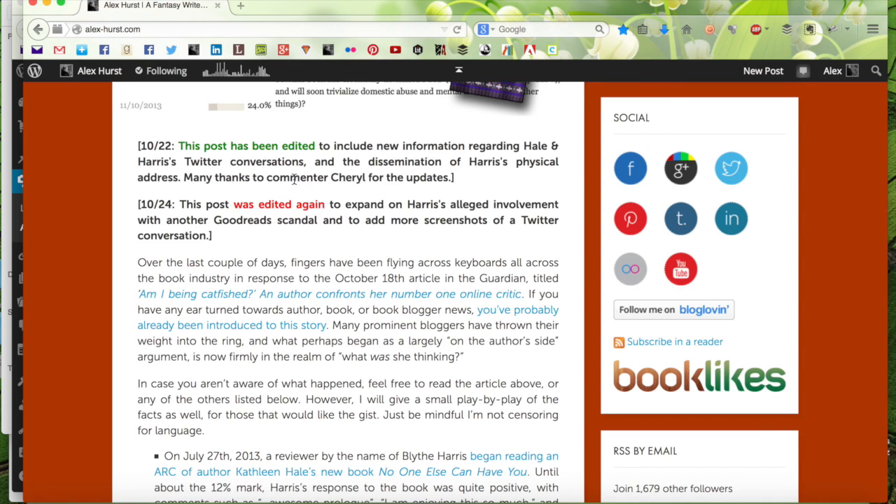
key(super+grave)
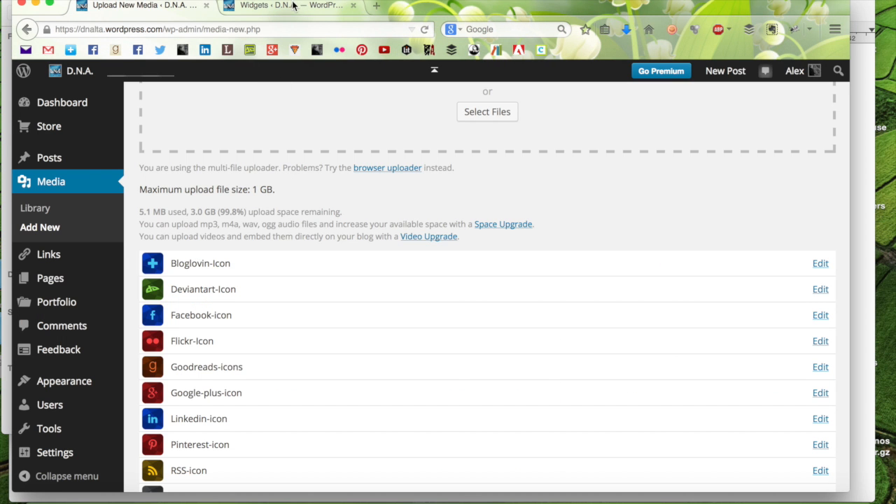
click(293, 5)
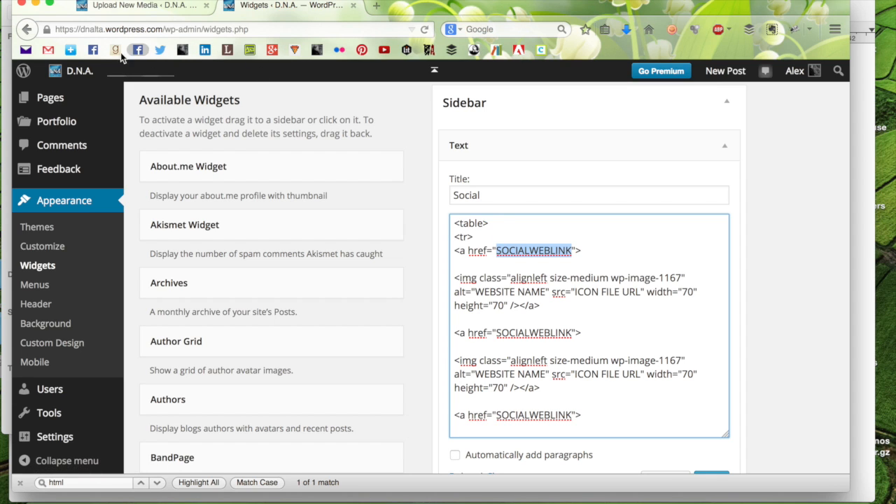
right_click(74, 51)
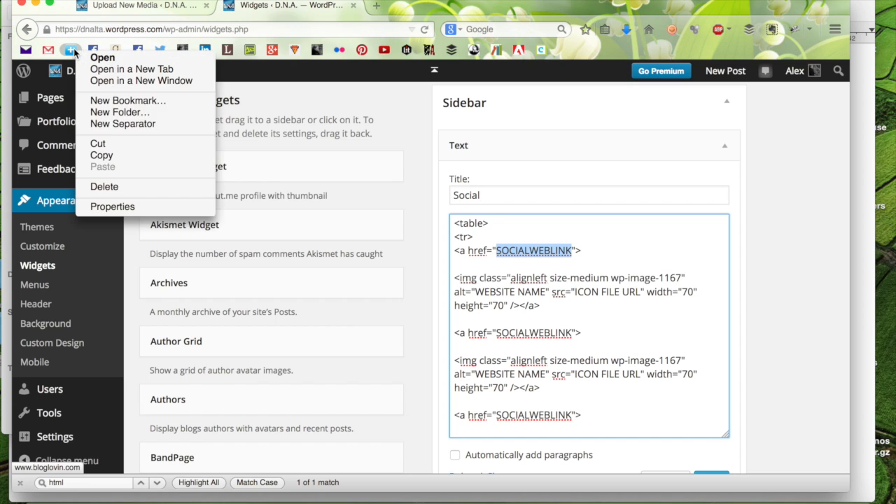
click(116, 159)
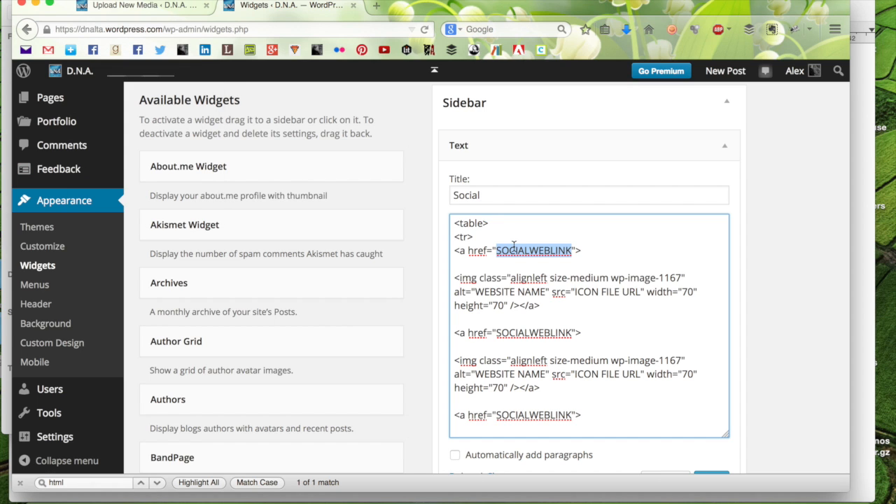
key(super+v)
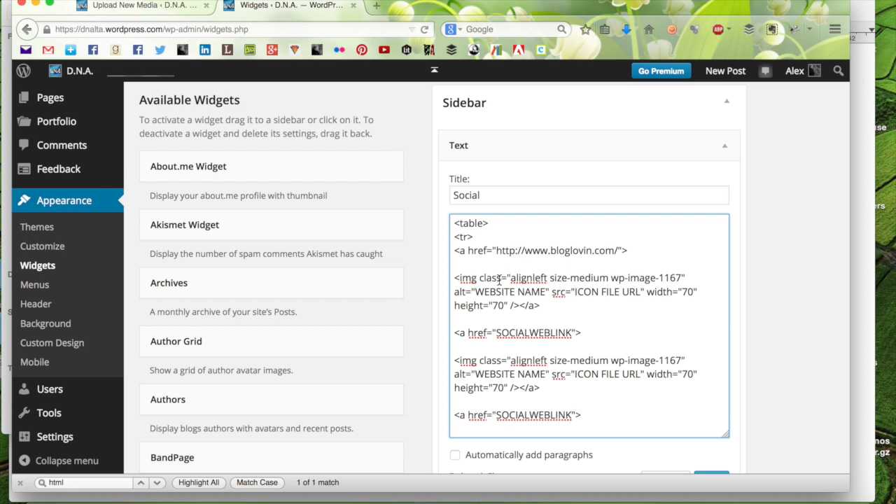
- Replace the first WEBSITE NAME placeholder in the widget code with "Bloglovin'"
drag(475, 293, 543, 294)
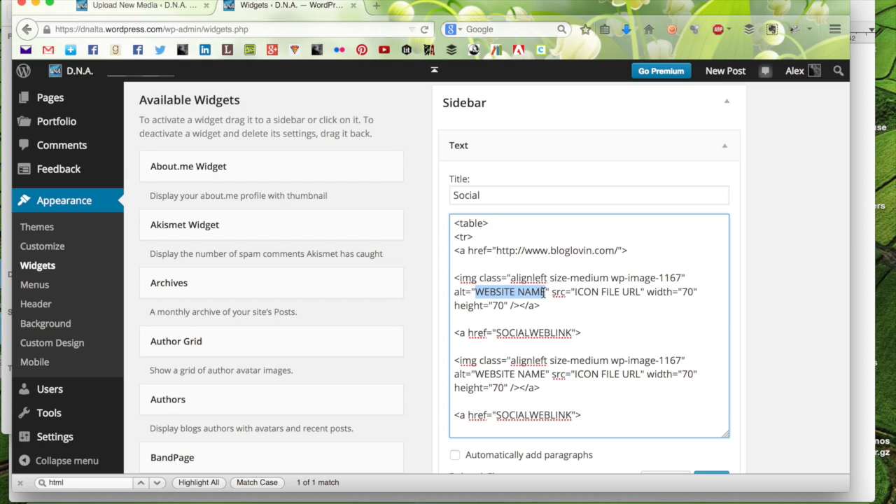
text(Bloglov)
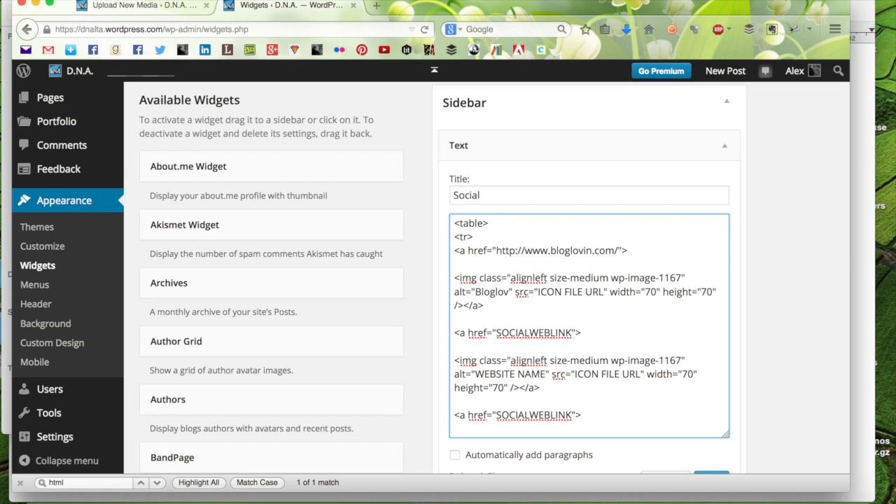
text(in)
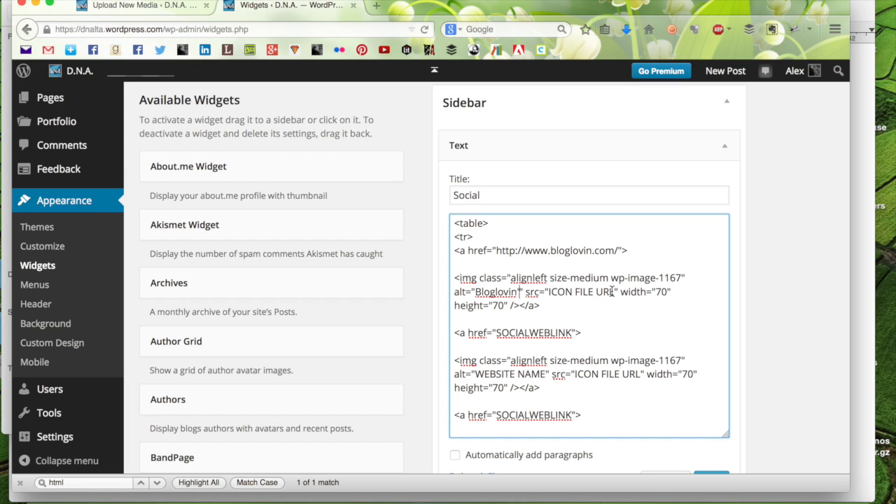
- Copy the file URL from the Bloglovin-Icon's media edit page in a new window and put it in place of the first ICON FILE URL placeholder
click(145, 9)
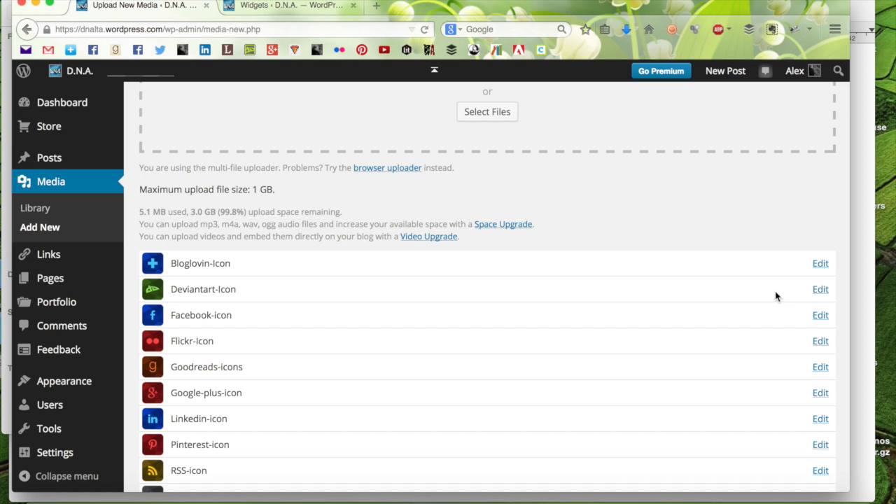
right_click(820, 266)
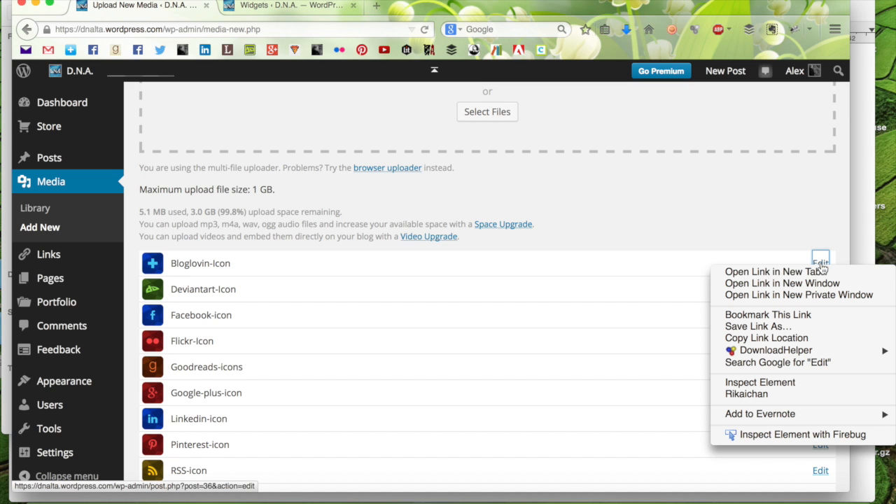
click(801, 284)
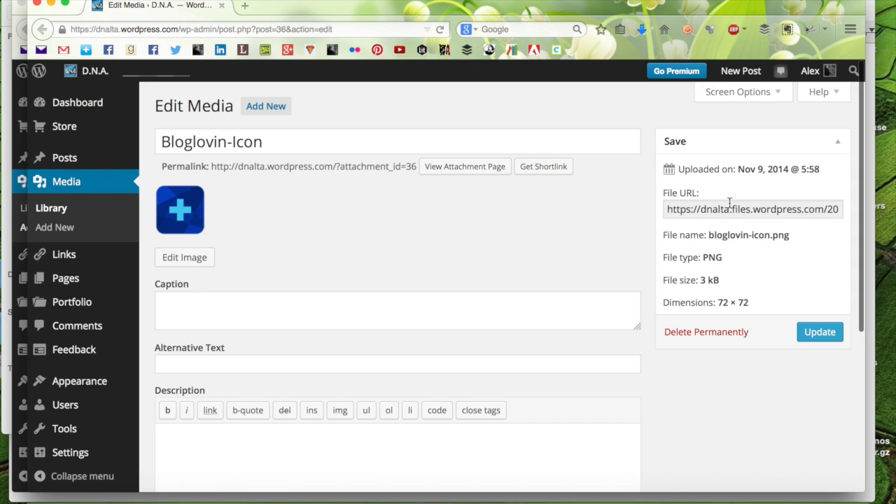
click(726, 208)
key(super+a)
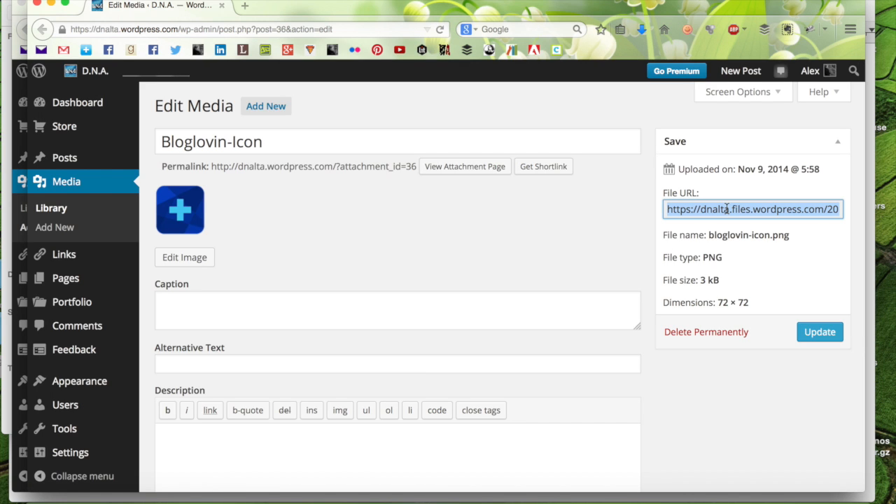
key(super+w)
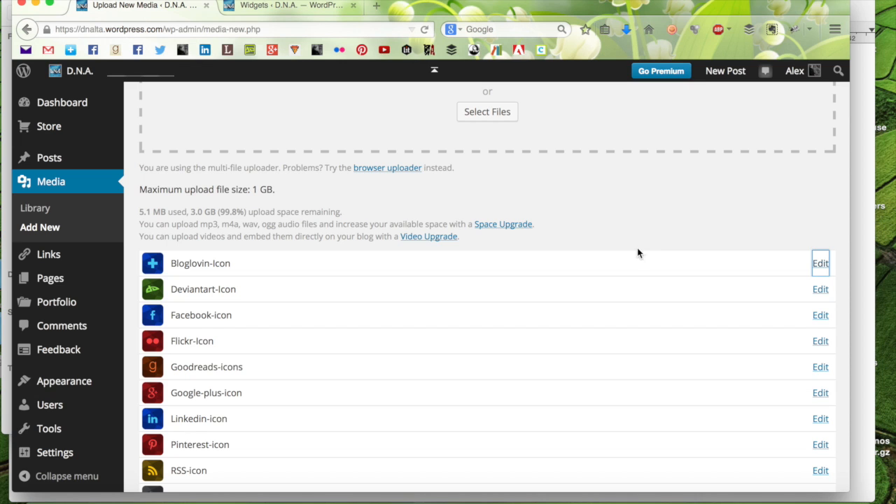
click(280, 5)
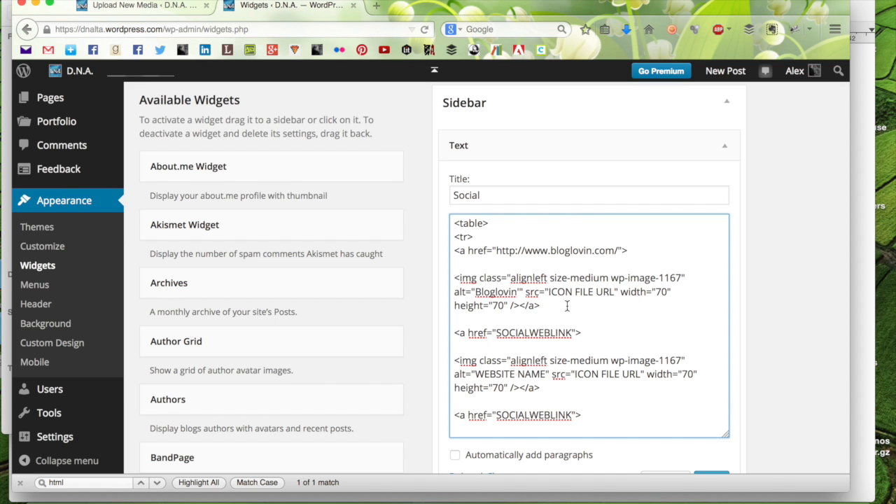
drag(549, 292, 611, 292)
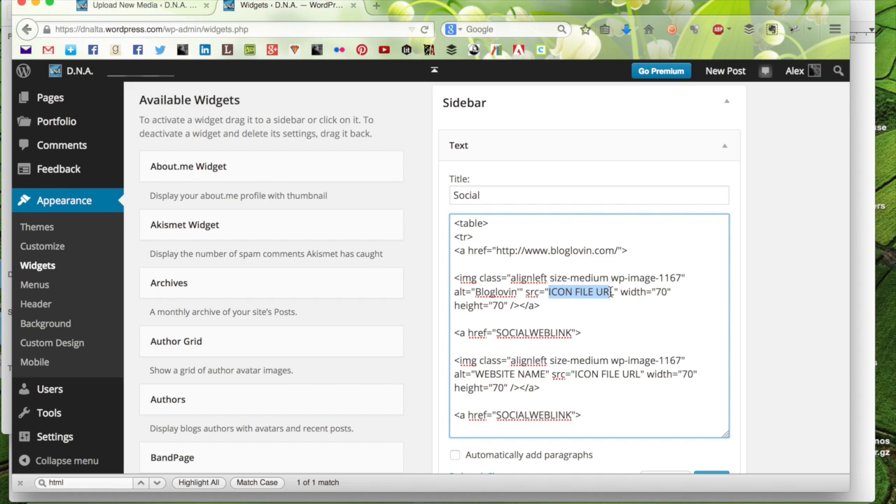
key(super+v)
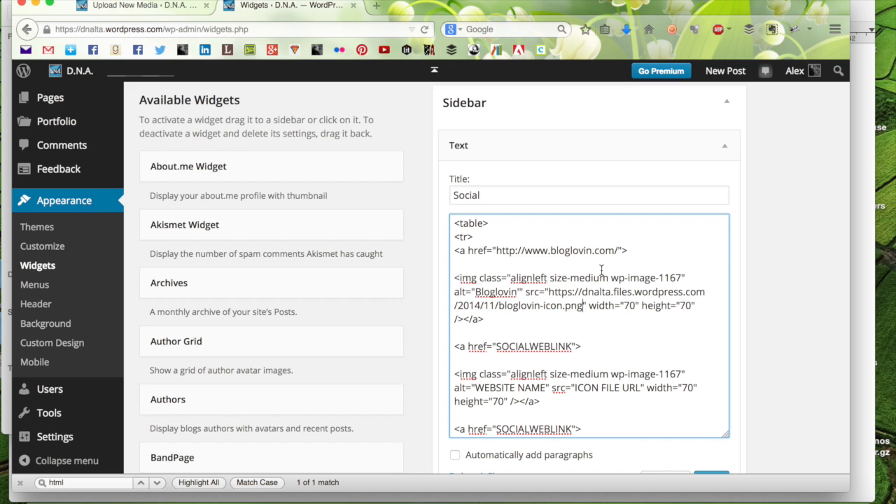
- Review the link, website name and icon URL entries throughout the Social widget's code
scroll(600, 271, down, 8)
scroll(600, 270, down, 8)
scroll(601, 271, up, 15)
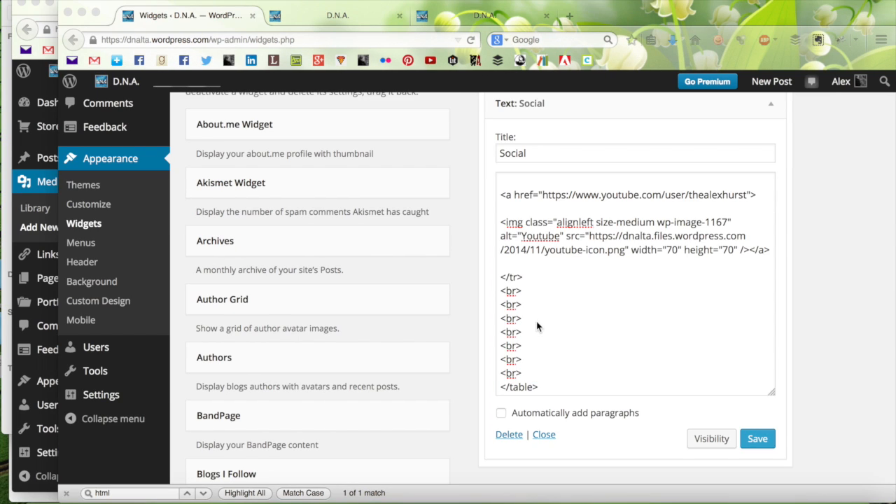
scroll(542, 331, up, 5)
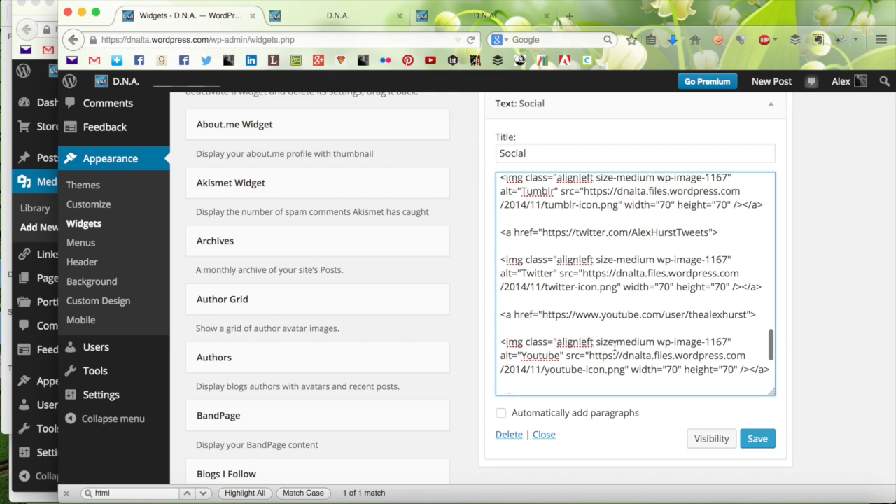
- Look back over the link and icon entries in the Social widget's code and save the widget
scroll(615, 343, down, 2)
scroll(602, 335, up, 5)
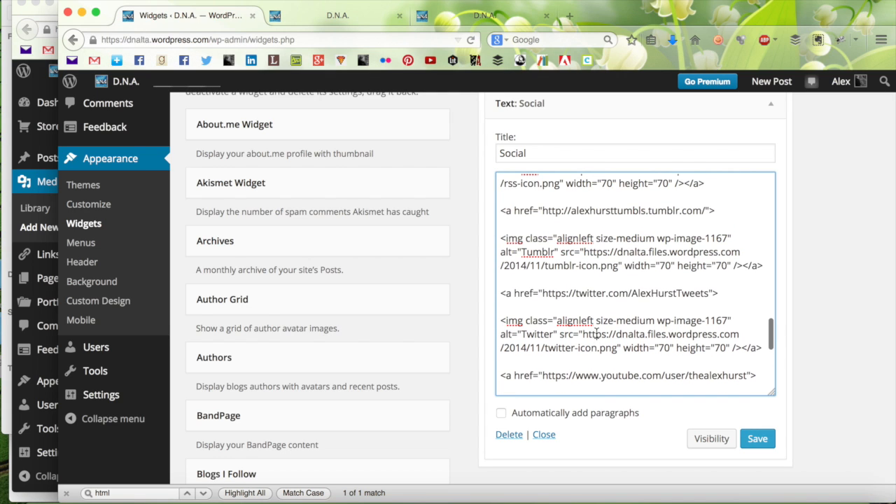
scroll(583, 275, up, 4)
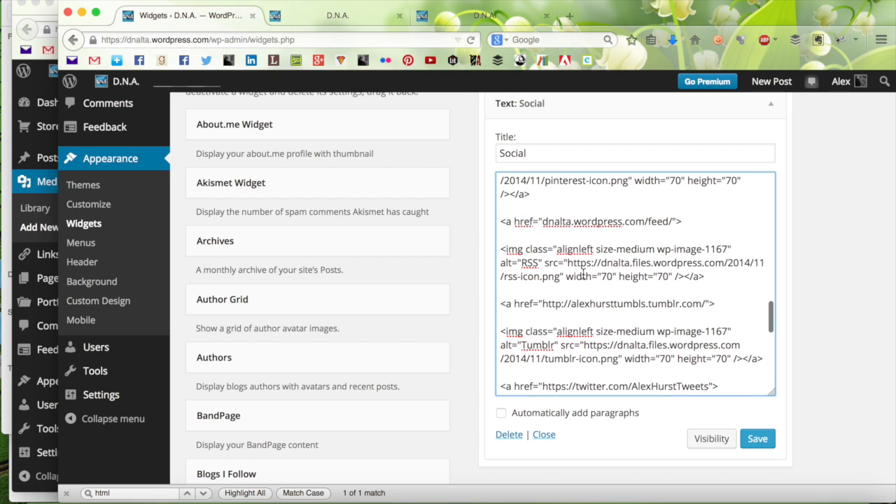
scroll(583, 274, up, 2)
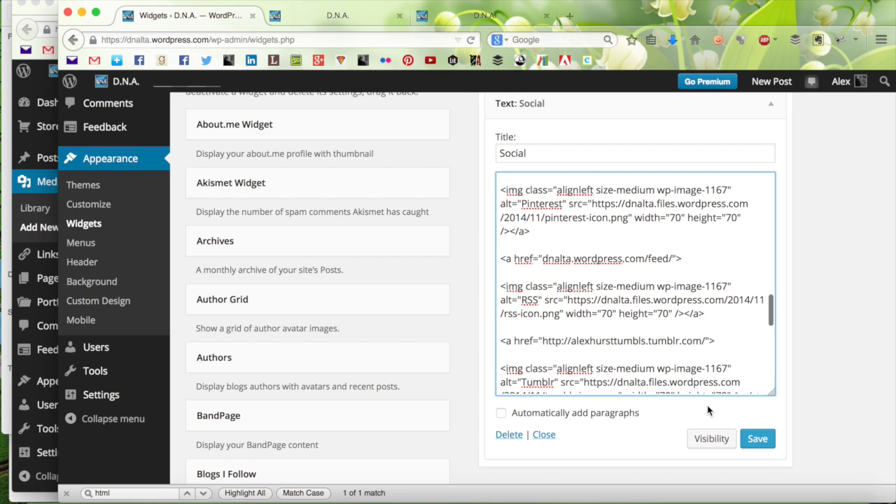
scroll(611, 267, up, 4)
scroll(611, 267, down, 2)
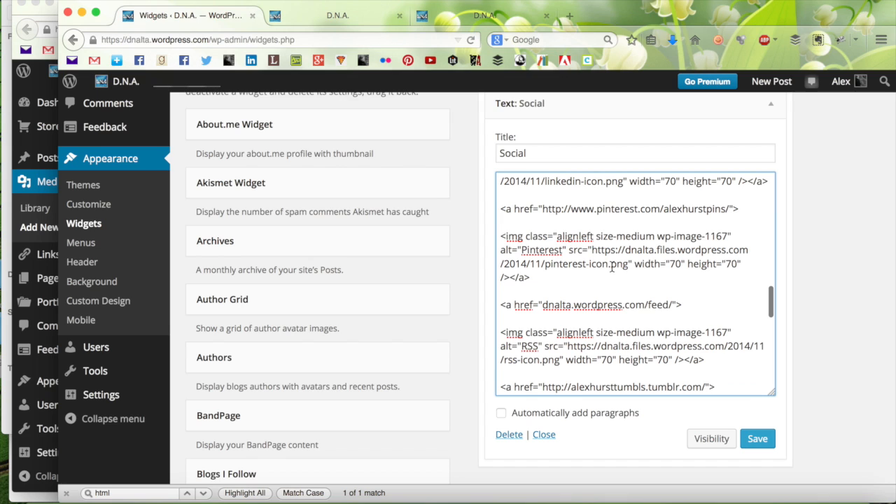
click(756, 439)
- Review the Social widget's icons in the blog's sidebar
click(298, 19)
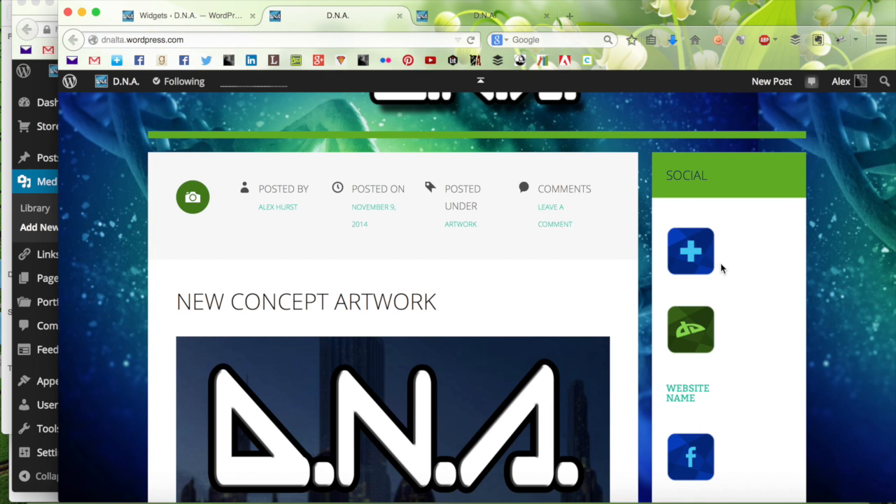
scroll(721, 268, down, 5)
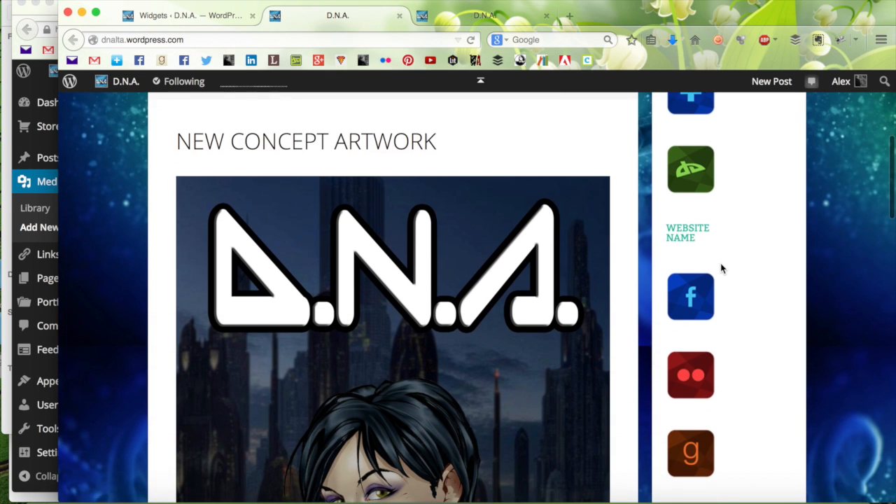
scroll(721, 268, down, 4)
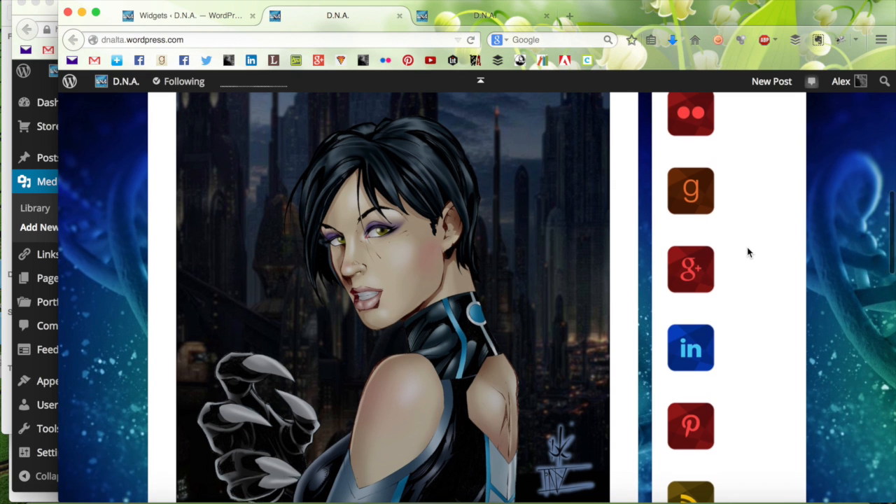
scroll(747, 252, up, 10)
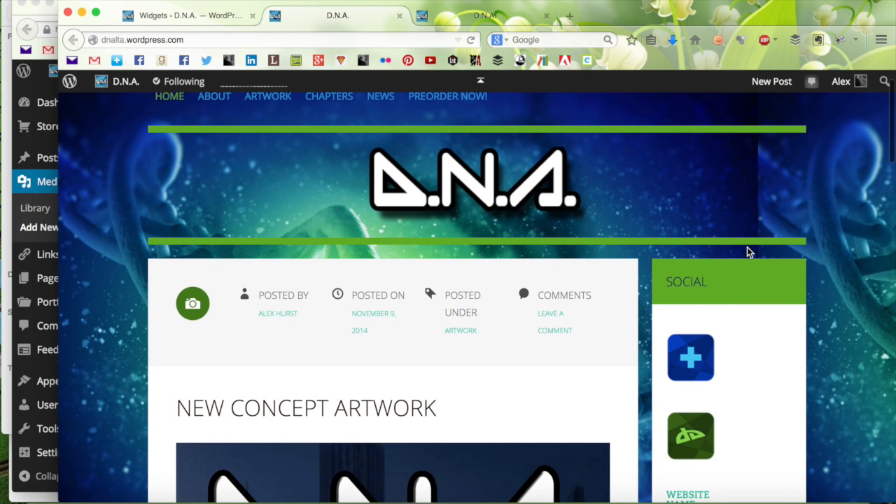
- Compare the Bloglovin', Deviantart and Facebook width and height values in the widget code with their icons on the blog
click(217, 21)
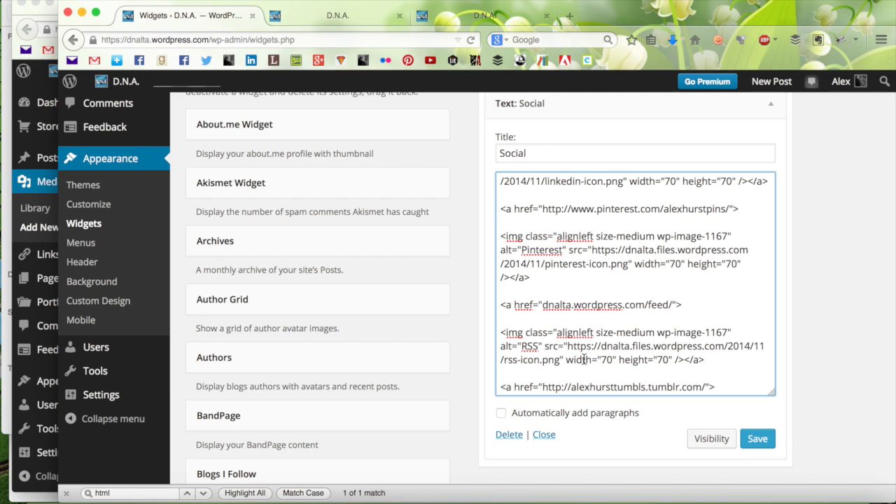
scroll(622, 332, up, 15)
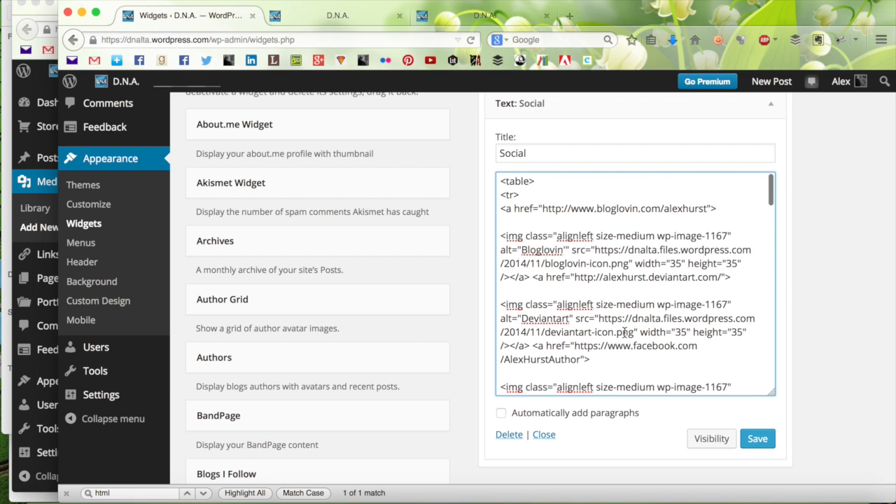
scroll(625, 332, down, 1)
scroll(625, 332, up, 1)
scroll(644, 294, down, 3)
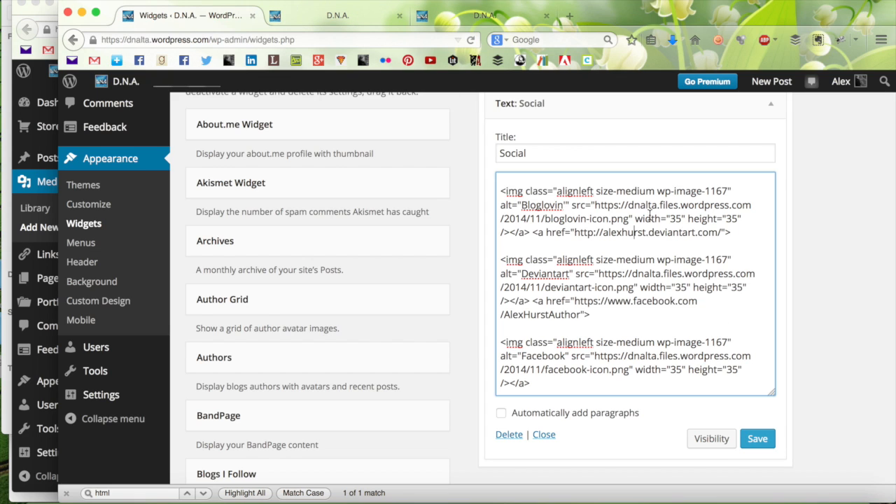
click(484, 18)
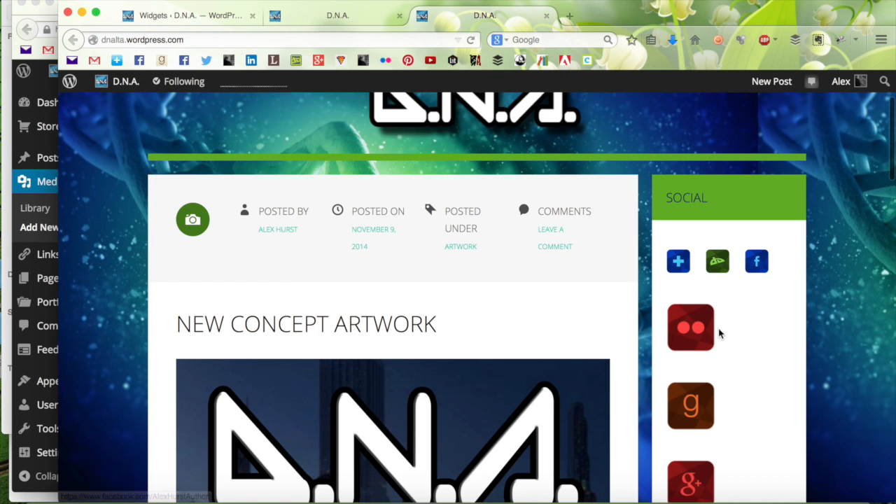
click(210, 14)
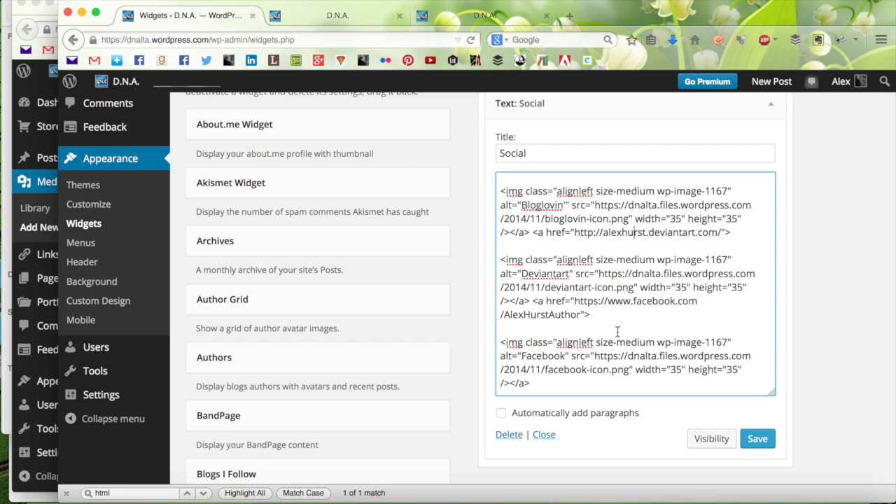
- Set the Flickr icon's width and height to 35 in the Social widget's code
scroll(618, 331, down, 5)
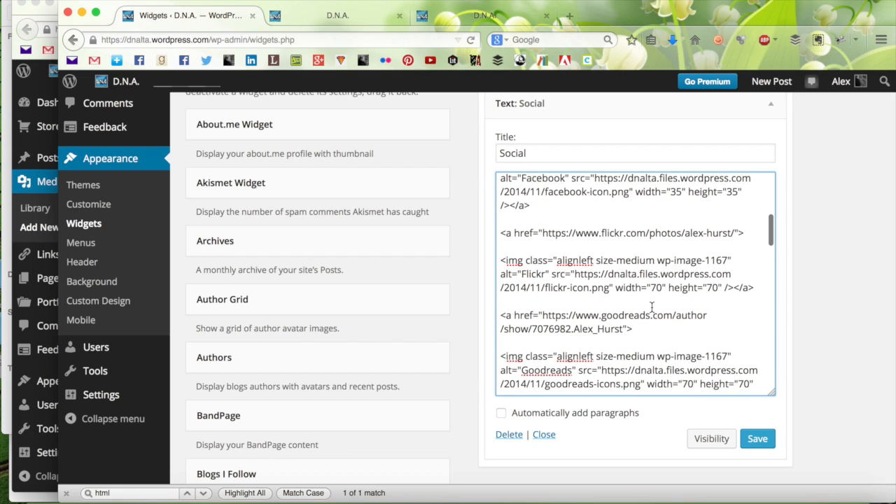
click(660, 288)
key(BackSpace)
key(BackSpace)
text(35)
key(BackSpace)
key(BackSpace)
text(35)
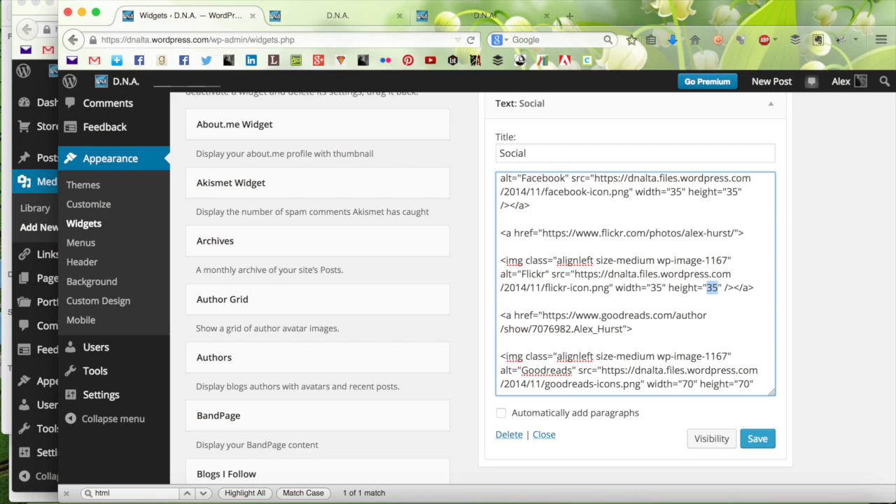
- Set the Goodreads icon's width and height to 35 in the widget code
scroll(728, 353, down, 3)
click(692, 325)
key(BackSpace)
key(BackSpace)
text(35)
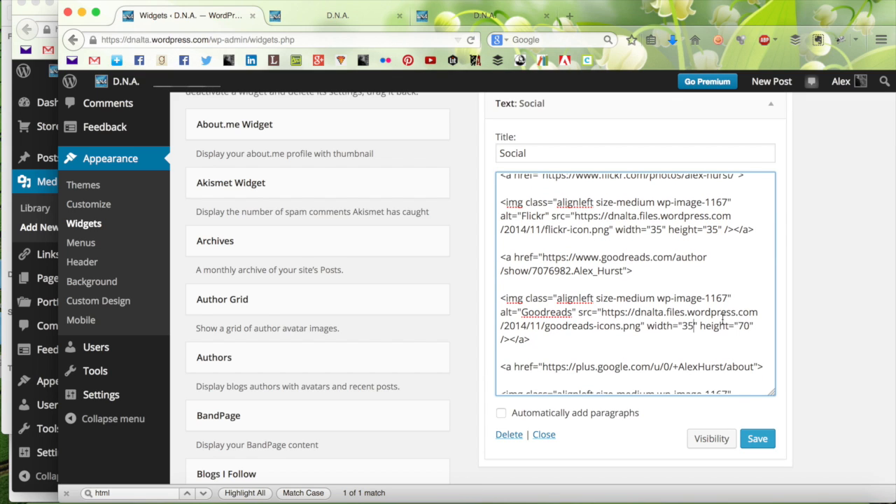
key(BackSpace)
key(BackSpace)
key(super+b)
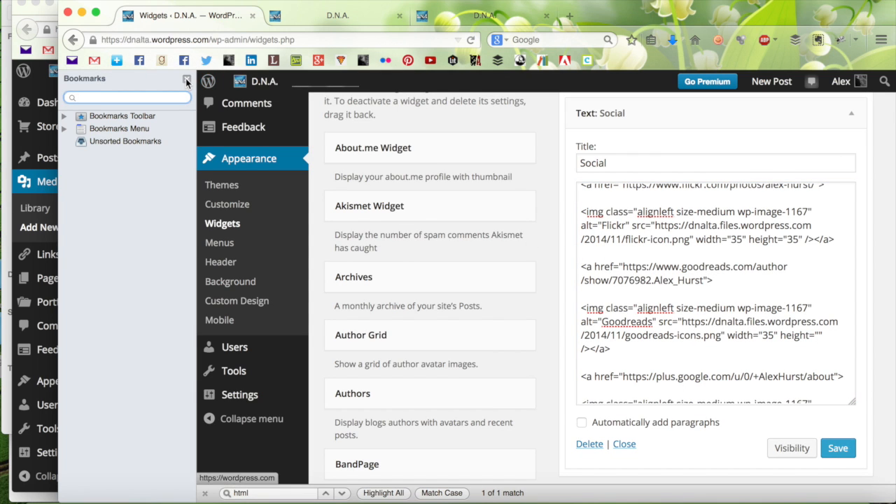
key(super+b)
text(35)
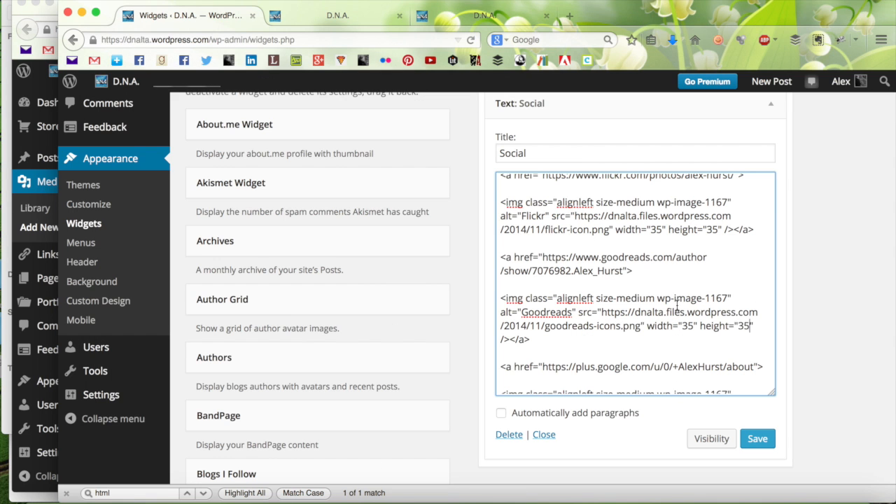
- Set the Google+ icon's width and height to 35 in the widget code
scroll(693, 318, down, 3)
scroll(713, 334, down, 2)
double_click(689, 282)
text(35)
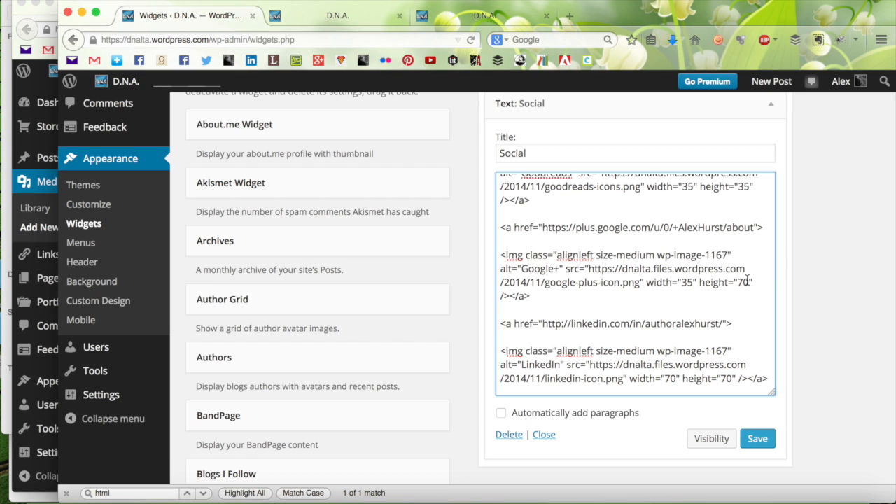
click(750, 282)
key(BackSpace)
key(BackSpace)
text(35)
- Set the LinkedIn icon's width and height to 35 in the widget code
scroll(714, 296, down, 2)
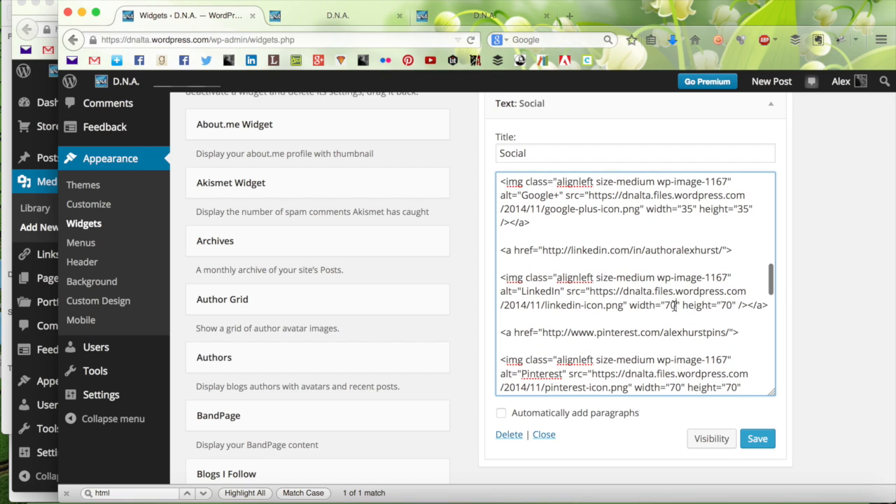
double_click(674, 305)
key(BackSpace)
text(35)
double_click(730, 306)
text(35)
- Set the Pinterest icon's width and height to 35 in the widget code
scroll(720, 308, down, 2)
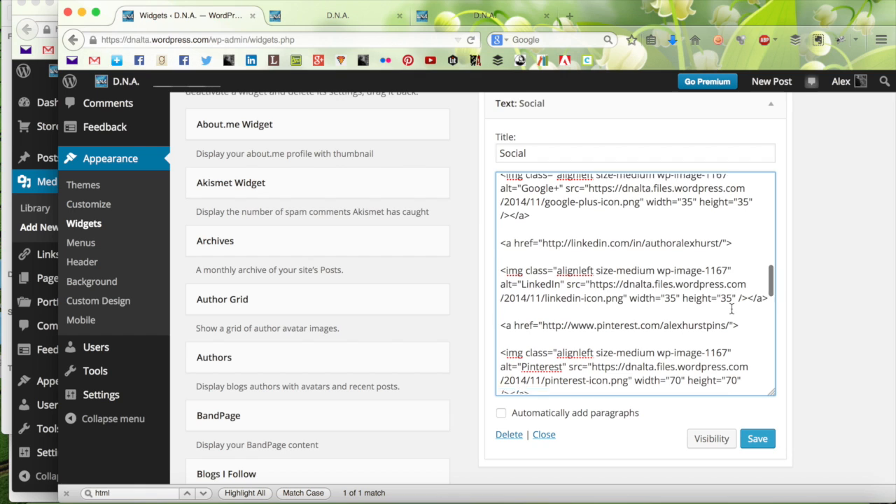
double_click(677, 311)
key(BackSpace)
text(35)
double_click(734, 311)
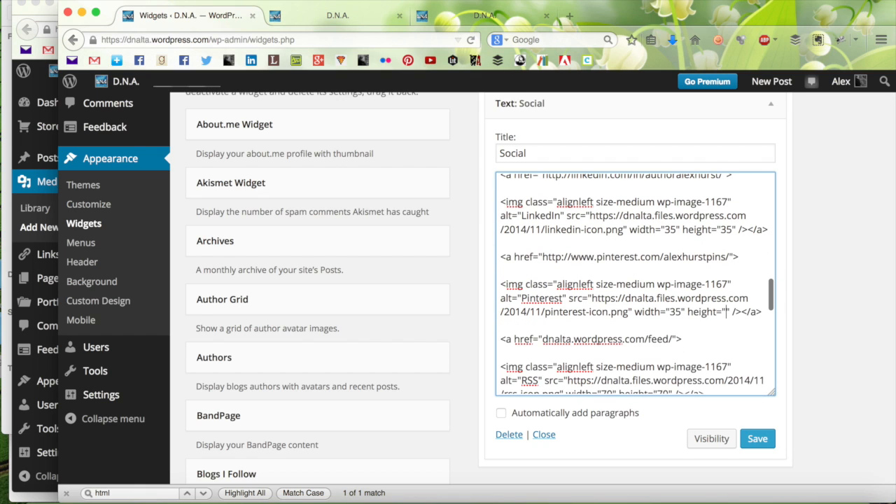
text(35)
- Set the RSS icon's width and height to 35 in the widget code
scroll(737, 311, down, 2)
scroll(637, 283, down, 2)
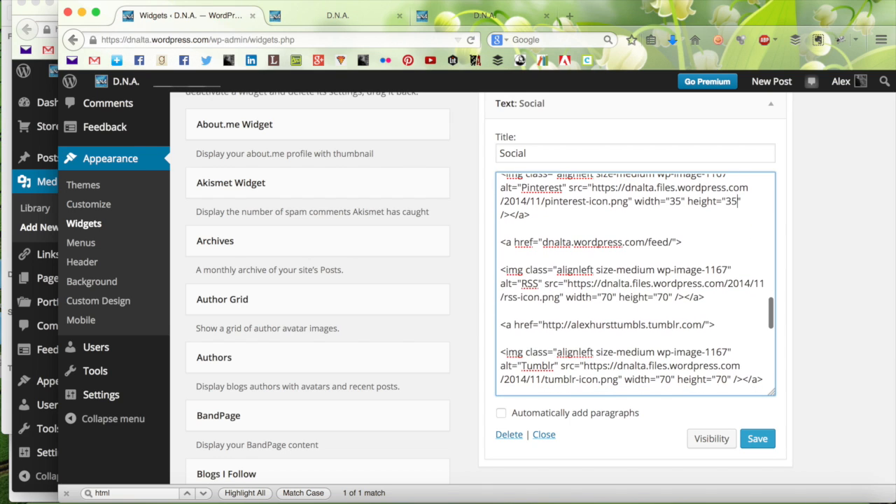
double_click(607, 296)
key(BackSpace)
text(35)
double_click(663, 296)
text(35)
- Set the Tumblr icon's width and height to 35 in the widget code
scroll(655, 283, down, 3)
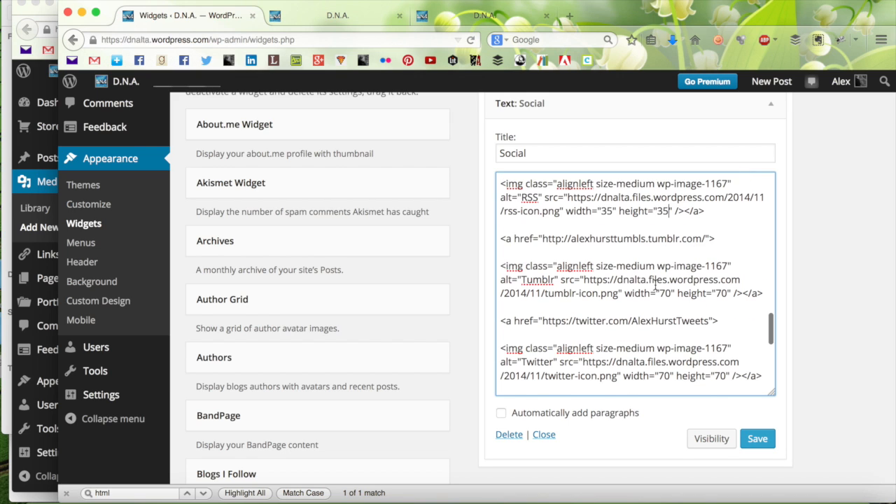
double_click(668, 293)
text(35)
double_click(723, 293)
text(35)
- Set the Twitter icon's width and height to 35 in the widget code
scroll(728, 292, down, 3)
scroll(708, 289, down, 1)
double_click(664, 307)
text(35)
double_click(720, 308)
text(35)
- Set the Youtube icon's width and height to 35 and save the Social widget
scroll(726, 309, down, 5)
scroll(673, 299, down, 1)
double_click(673, 308)
text(35)
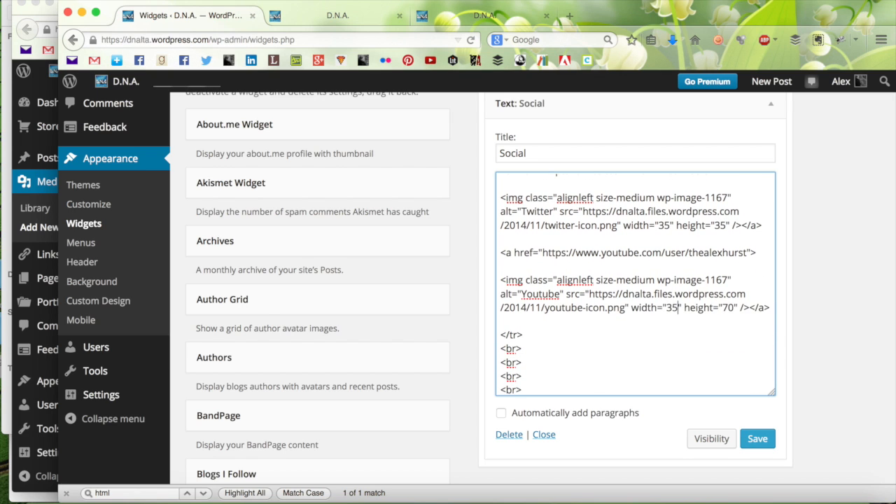
double_click(730, 308)
text(35)
click(761, 437)
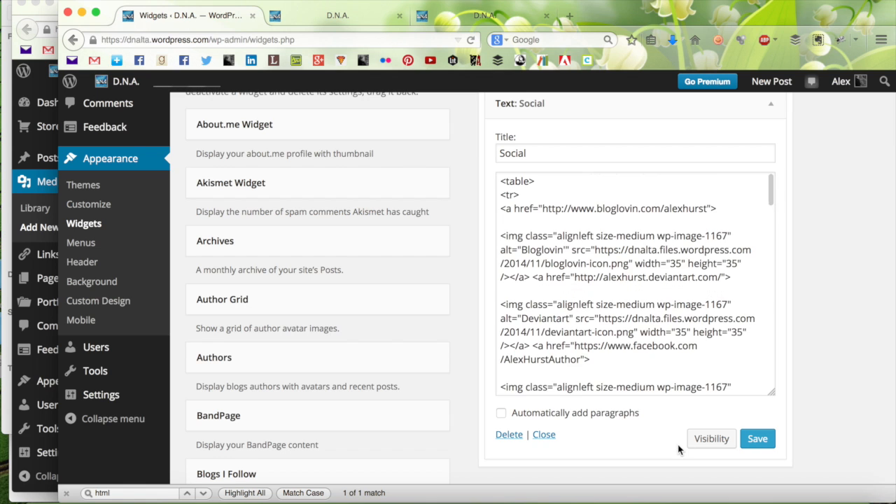
- Reload the blog page and review the resized icons in the Social sidebar widget
click(482, 15)
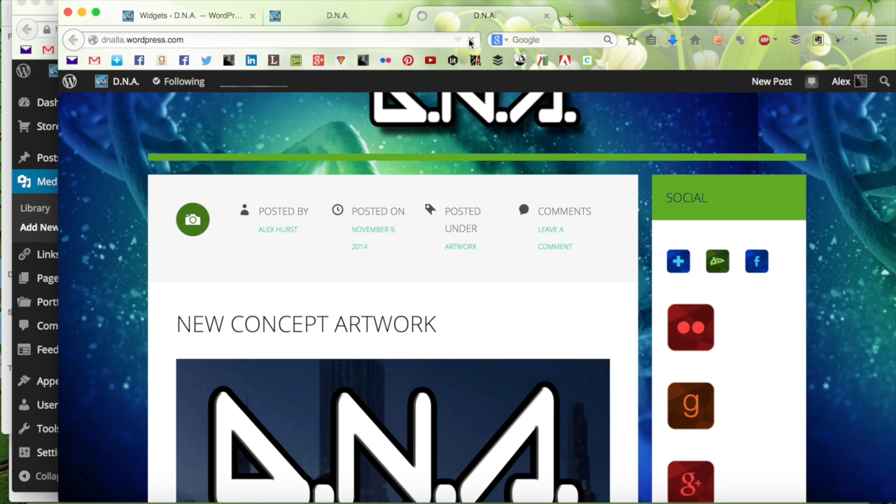
click(470, 40)
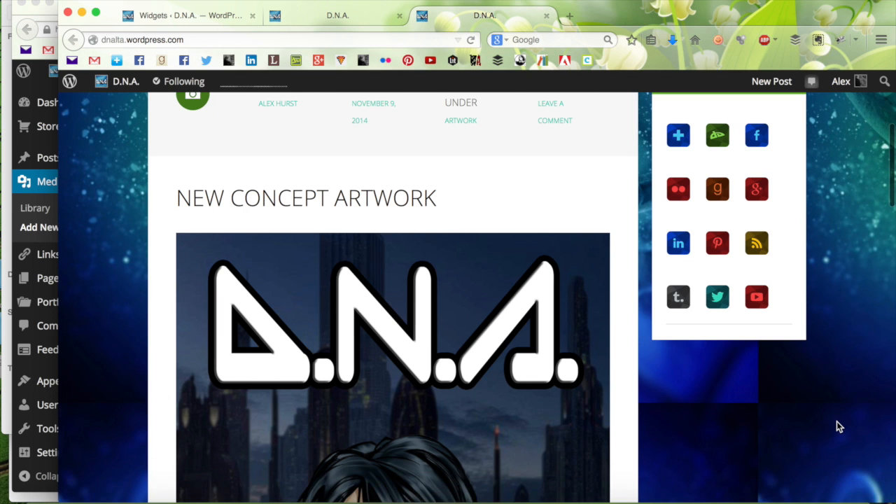
scroll(839, 426, up, 1)
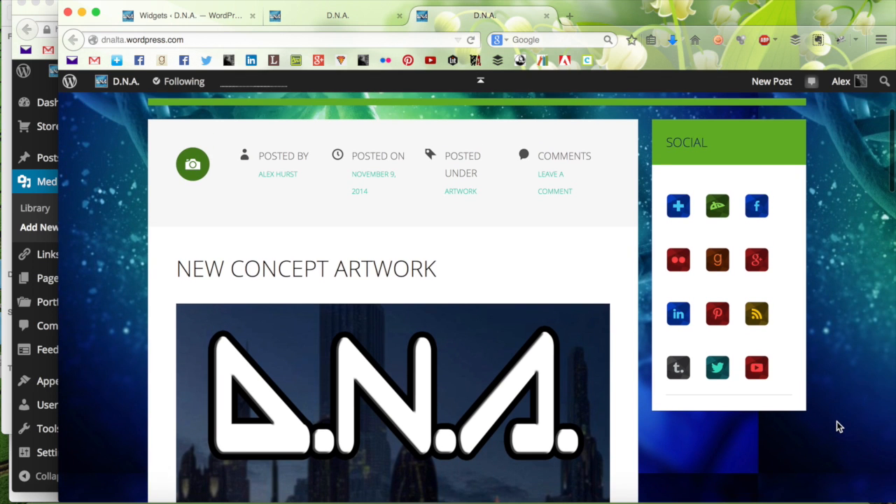
scroll(839, 426, up, 1)
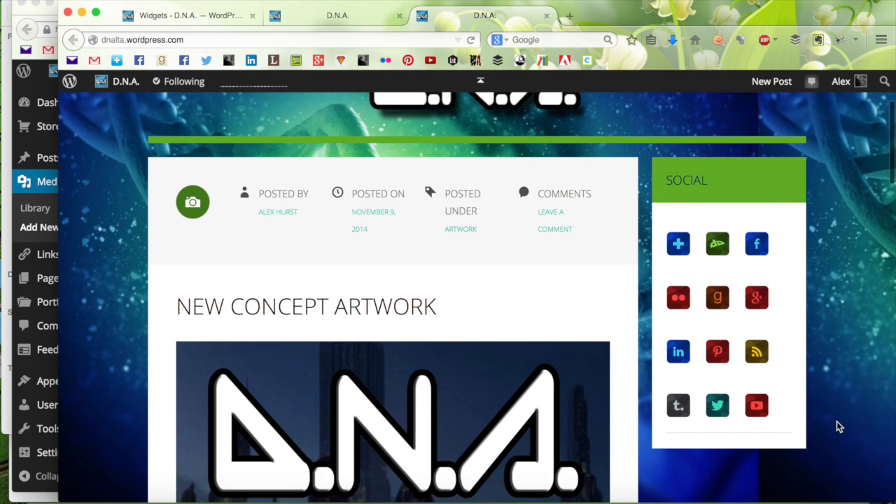
- Examine the br tags at the end of the widget code and the spacing below the icons on the blog
click(204, 18)
scroll(574, 254, down, 10)
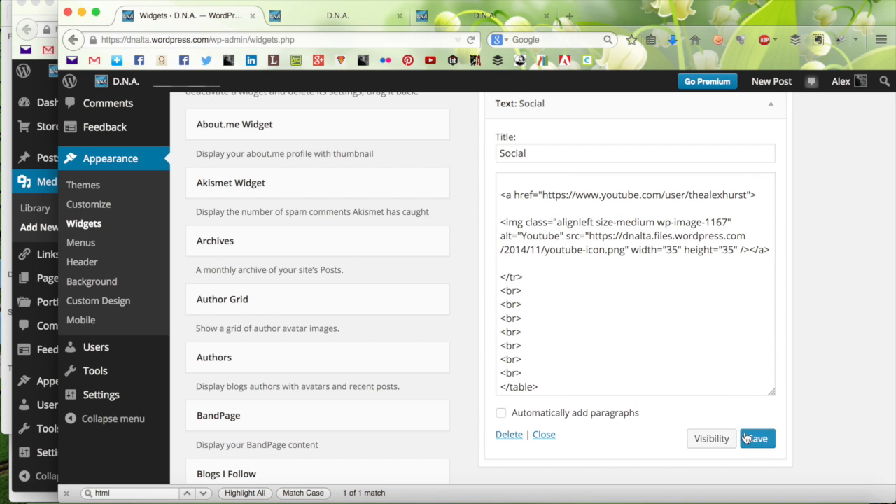
click(441, 13)
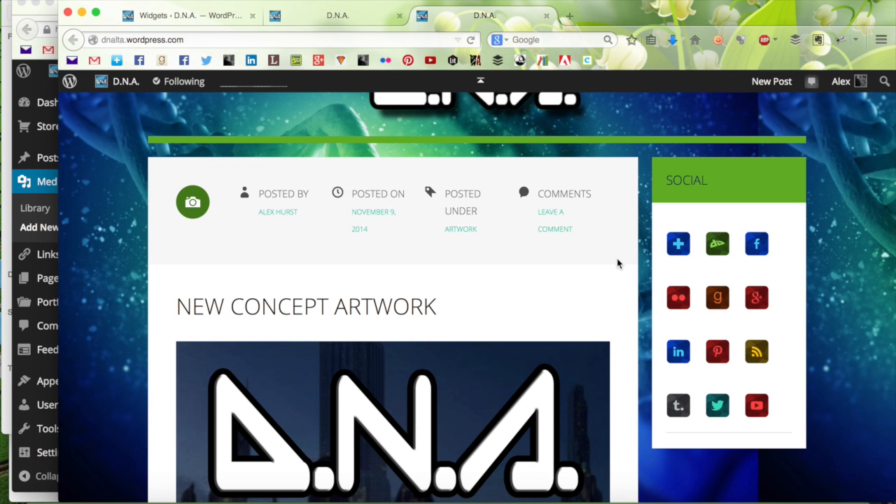
scroll(618, 263, down, 2)
scroll(617, 263, up, 1)
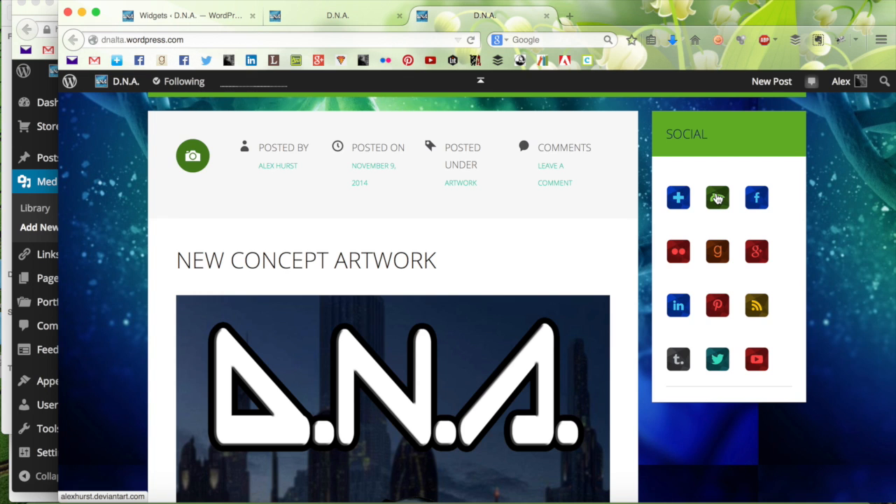
- Test the DeviantArt icon's link by opening it in a new window, and close that window
right_click(716, 200)
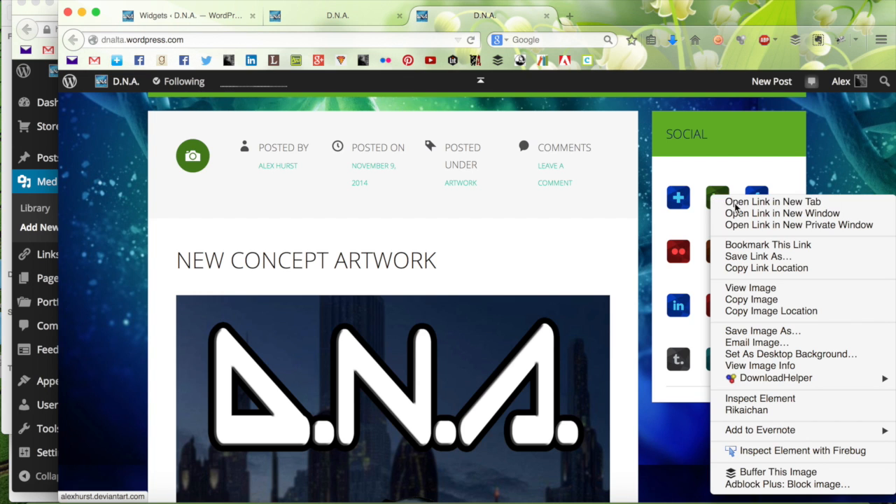
click(736, 213)
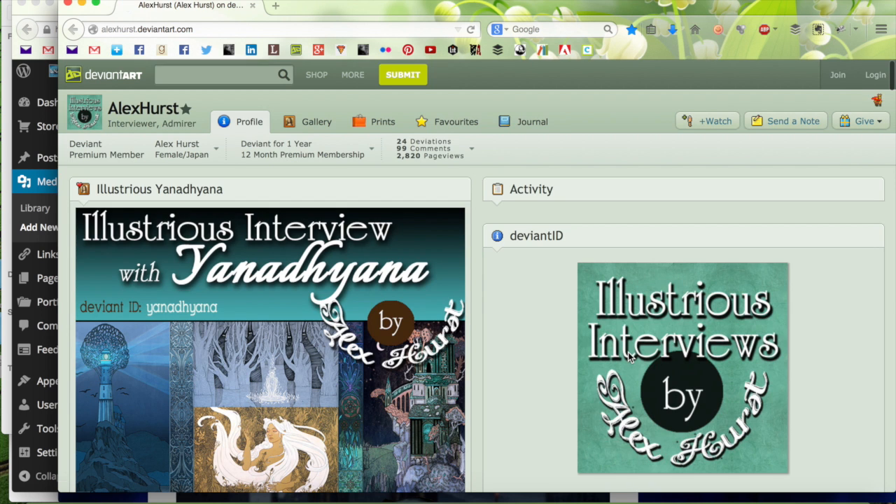
key(super+w)
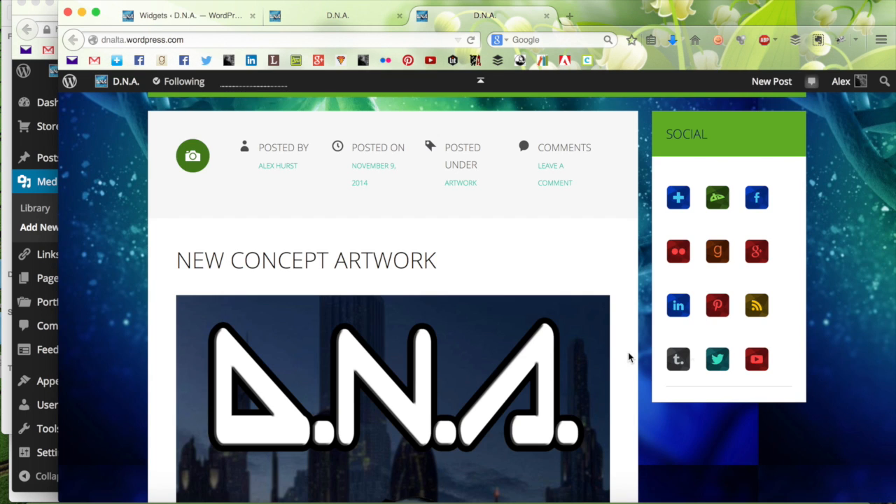